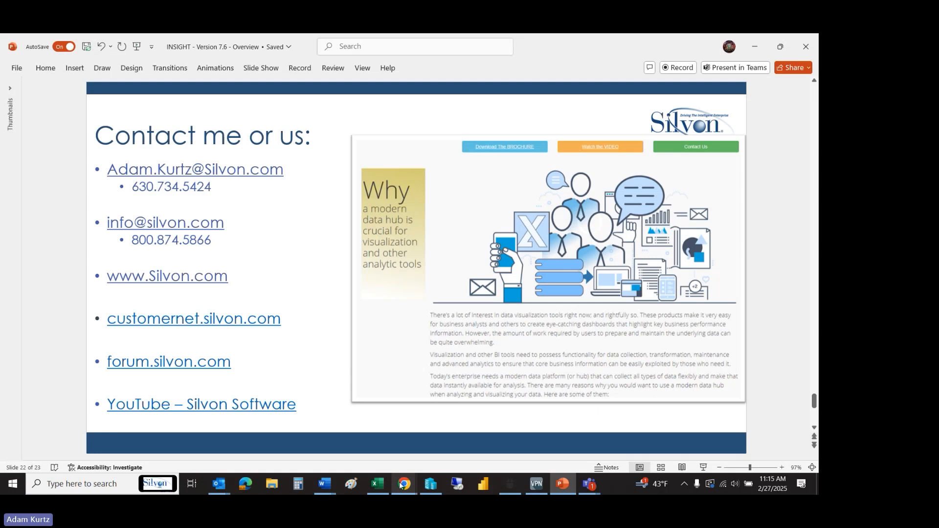
# Switch to the Stratum Daily Demo site in Chrome and open the Application Options page to review its settings.
pyautogui.click(401, 484)
pyautogui.click(347, 436)
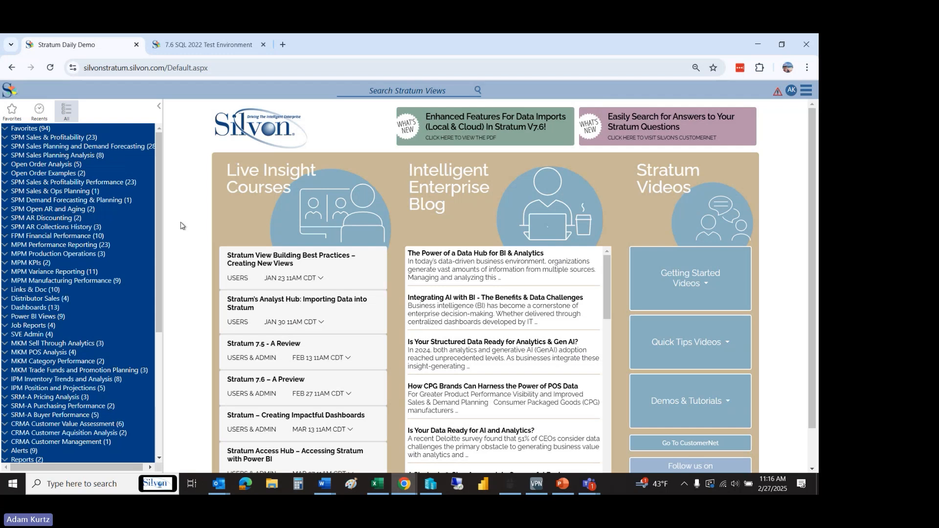
pyautogui.click(806, 92)
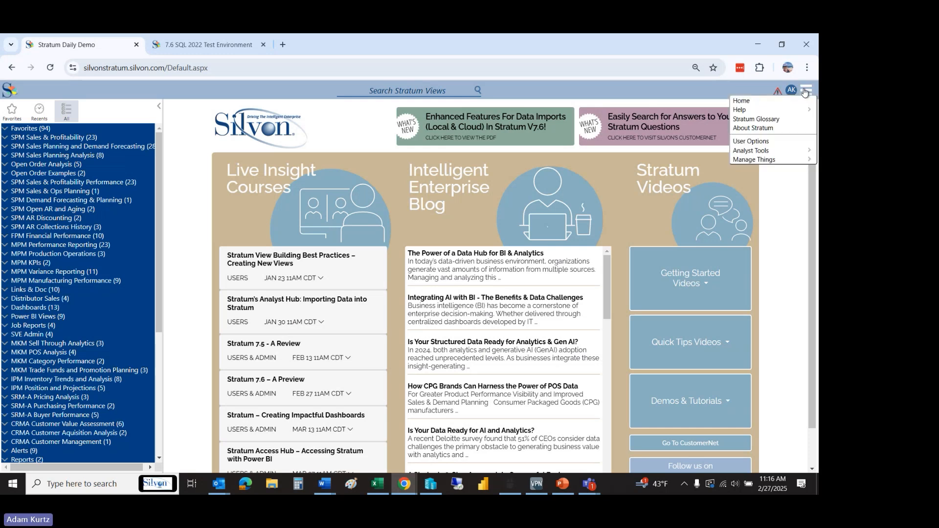
pyautogui.moveTo(805, 153)
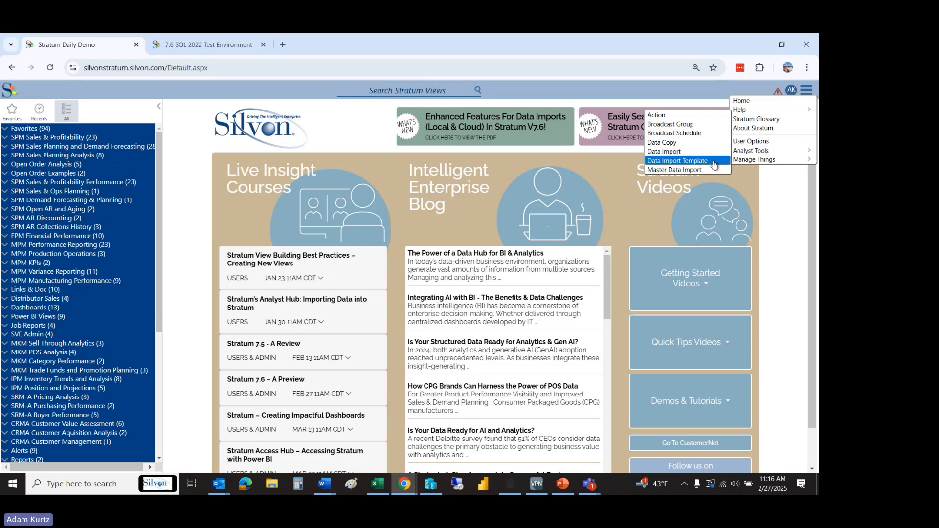
pyautogui.moveTo(752, 164)
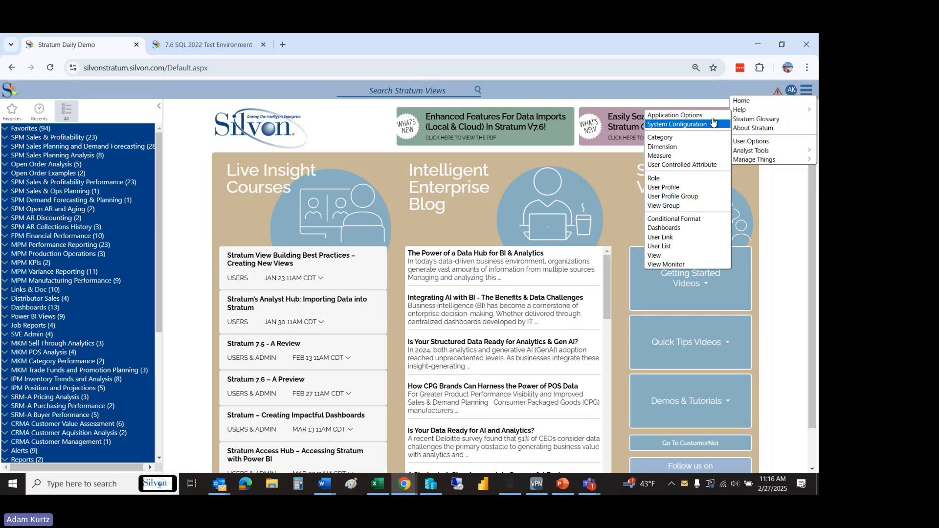
pyautogui.click(712, 116)
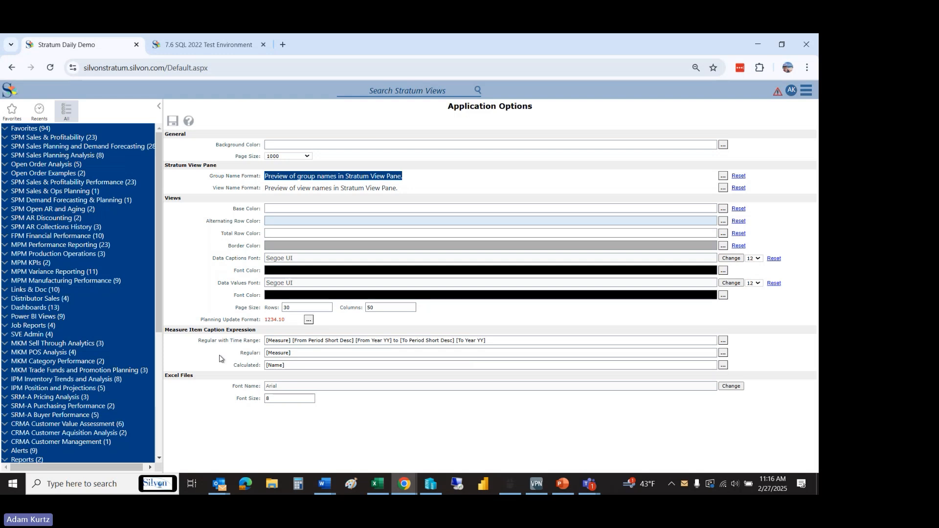
# Open System Configuration and examine the System Generated Emails, Process Options and Cloud Import Locations sections.
pyautogui.click(806, 90)
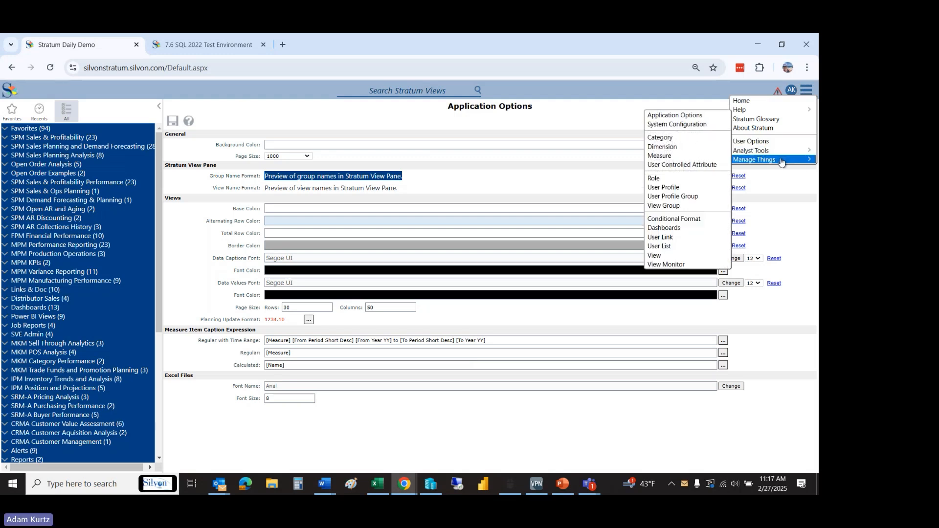
pyautogui.click(674, 125)
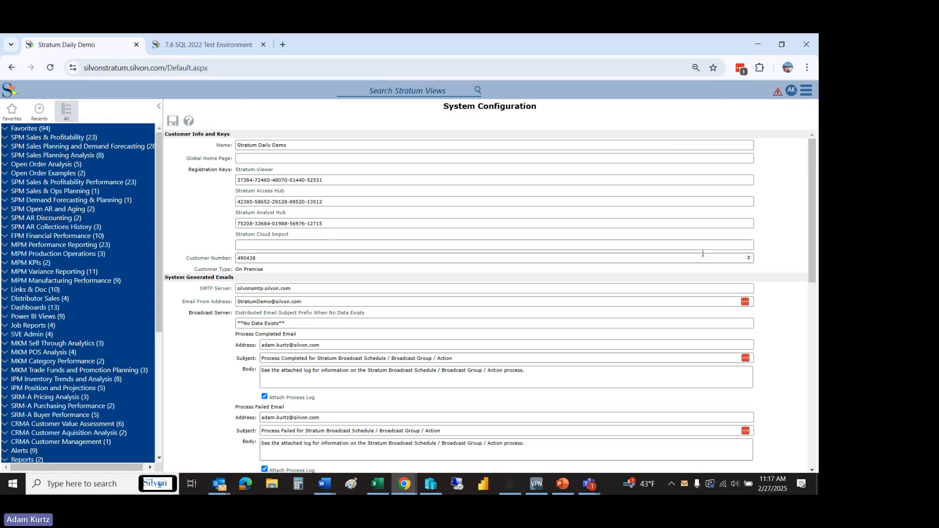
pyautogui.moveTo(814, 232); pyautogui.dragTo(816, 286)
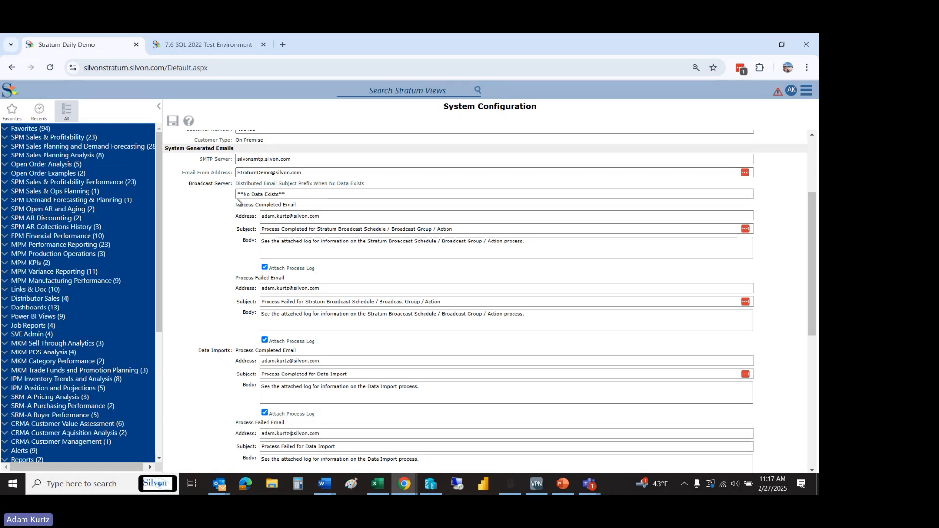
pyautogui.click(325, 171)
pyautogui.click(169, 236)
pyautogui.moveTo(183, 234); pyautogui.dragTo(198, 247)
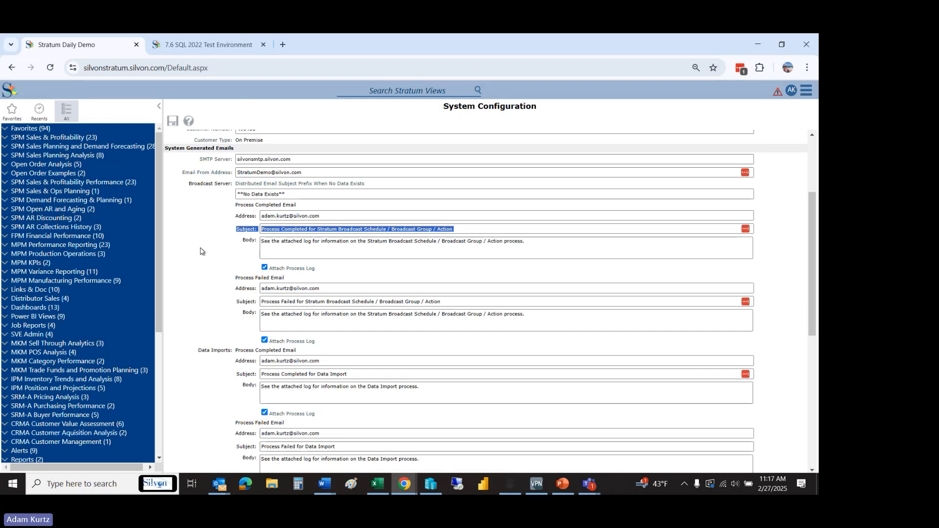
pyautogui.click(190, 240)
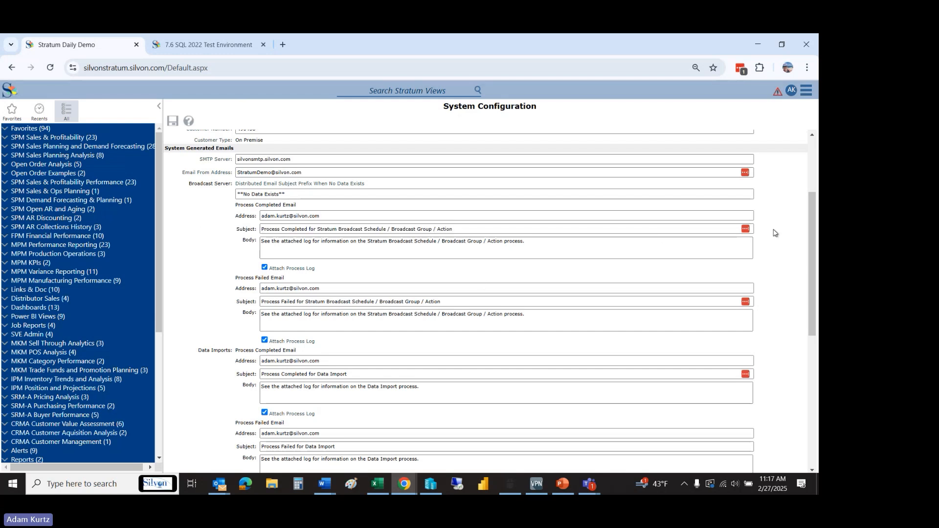
pyautogui.moveTo(809, 234); pyautogui.dragTo(809, 247)
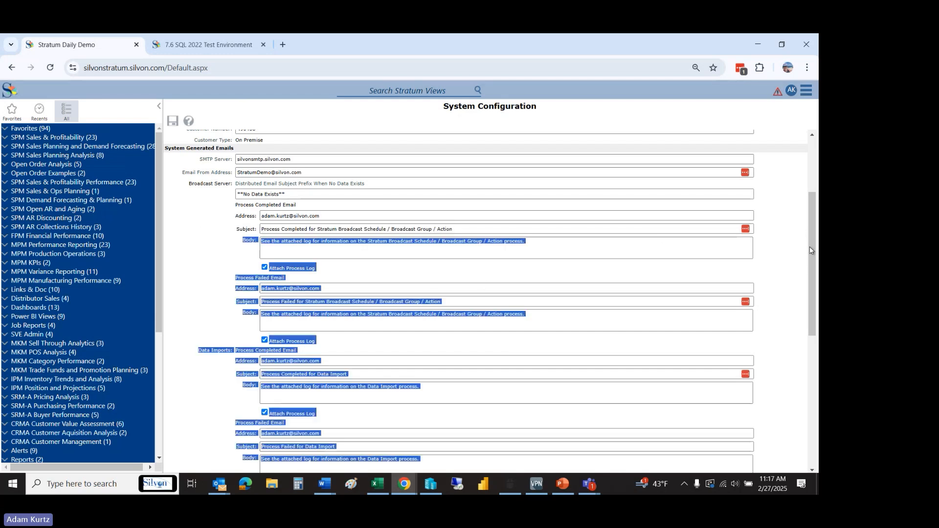
pyautogui.click(205, 299)
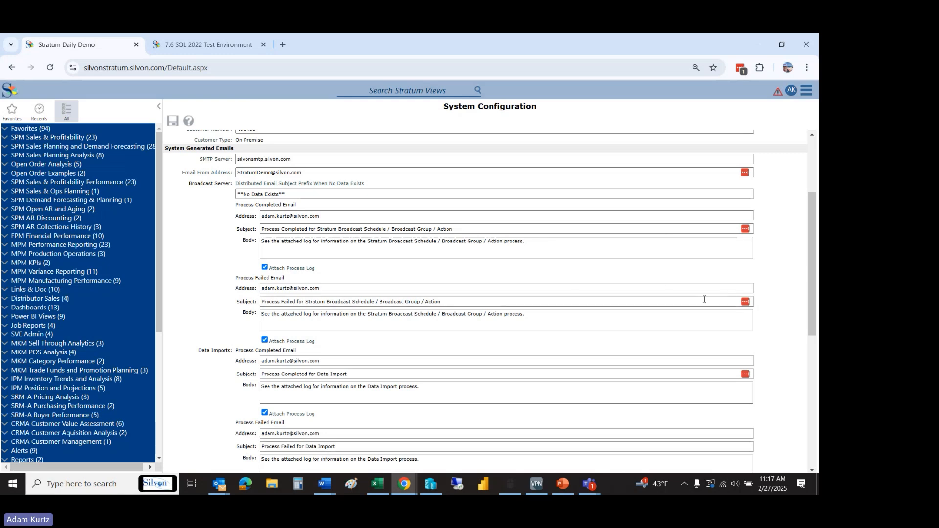
pyautogui.moveTo(813, 279); pyautogui.dragTo(816, 410)
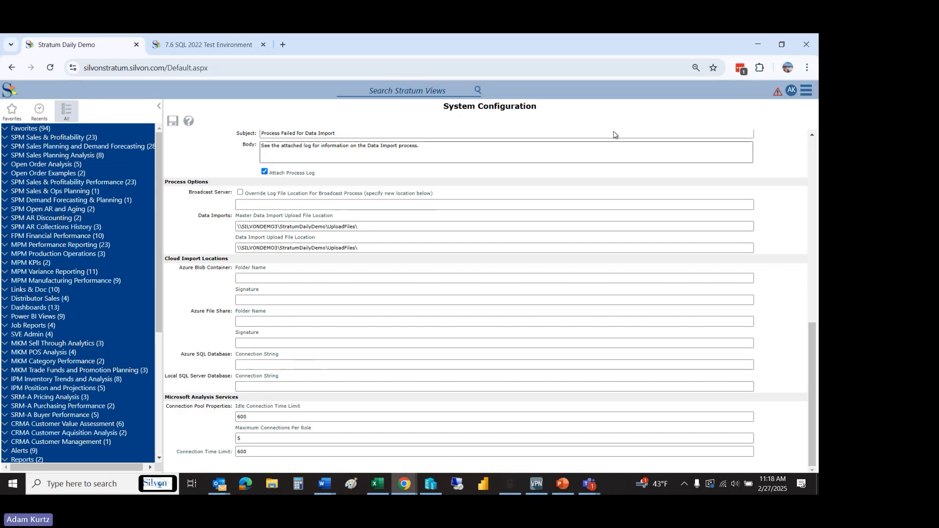
# Switch to the 7.6 SQL 2022 Test Environment, open its Data Import page and collapse the Stratum Views pane.
pyautogui.click(807, 95)
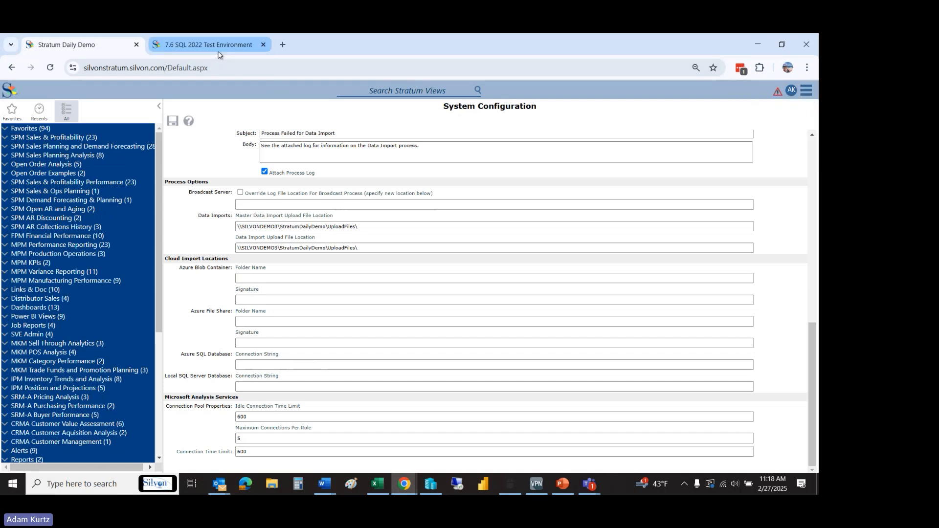
pyautogui.click(205, 45)
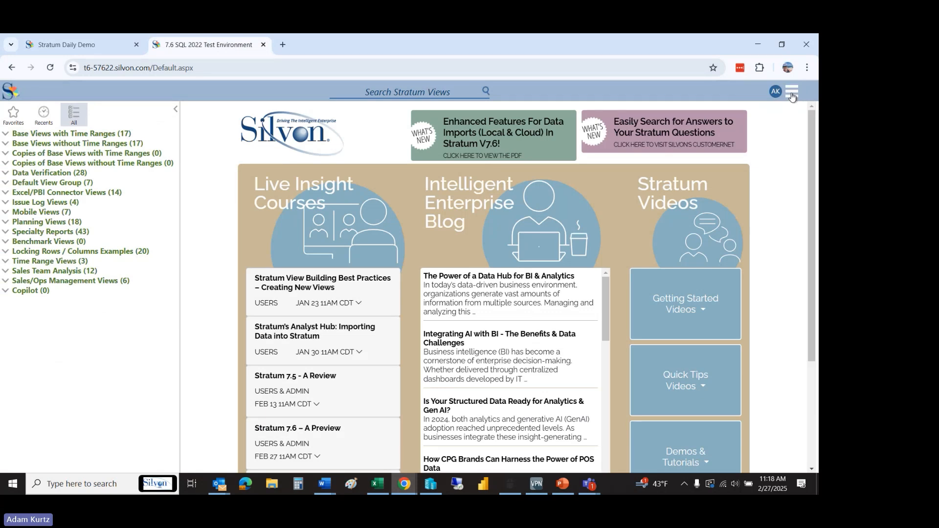
pyautogui.click(791, 96)
pyautogui.moveTo(772, 163)
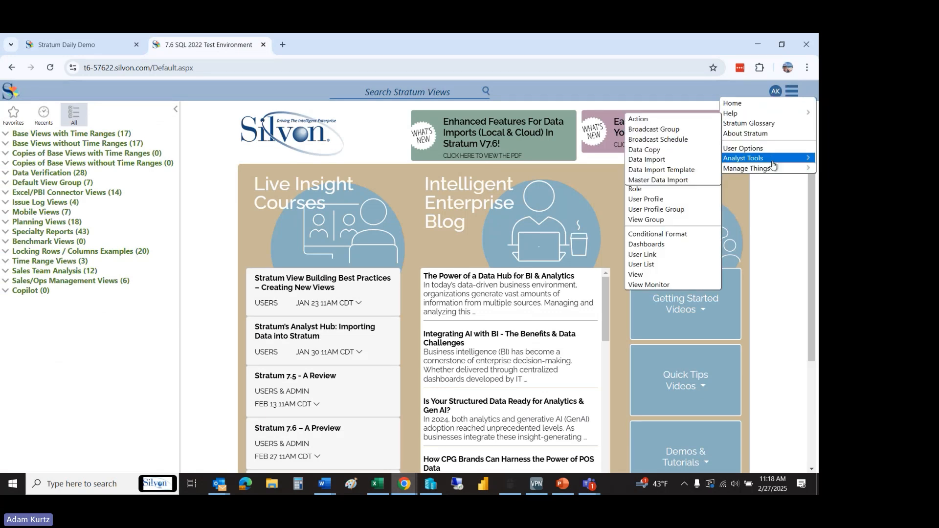
pyautogui.click(695, 160)
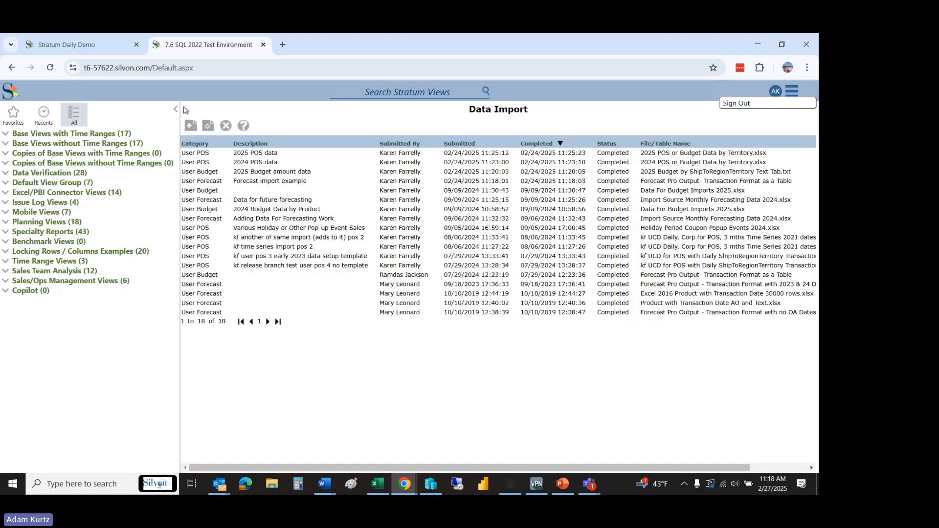
pyautogui.click(176, 109)
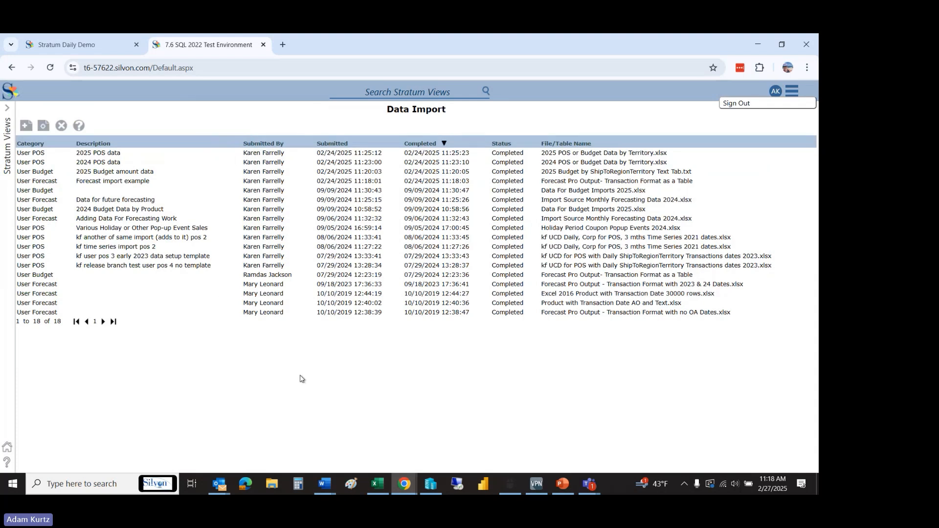
# View the source choices for a new data import, browse the Local File source and cancel the file selection.
pyautogui.click(27, 127)
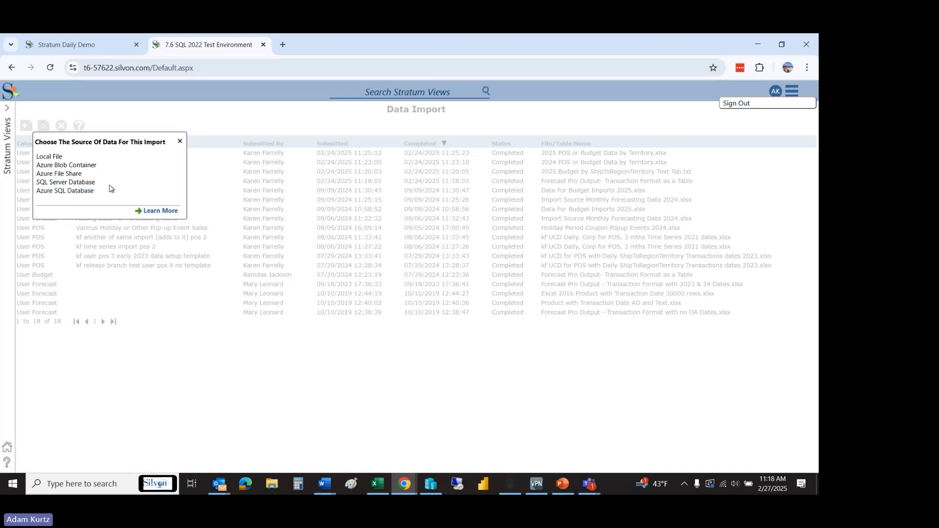
pyautogui.click(57, 158)
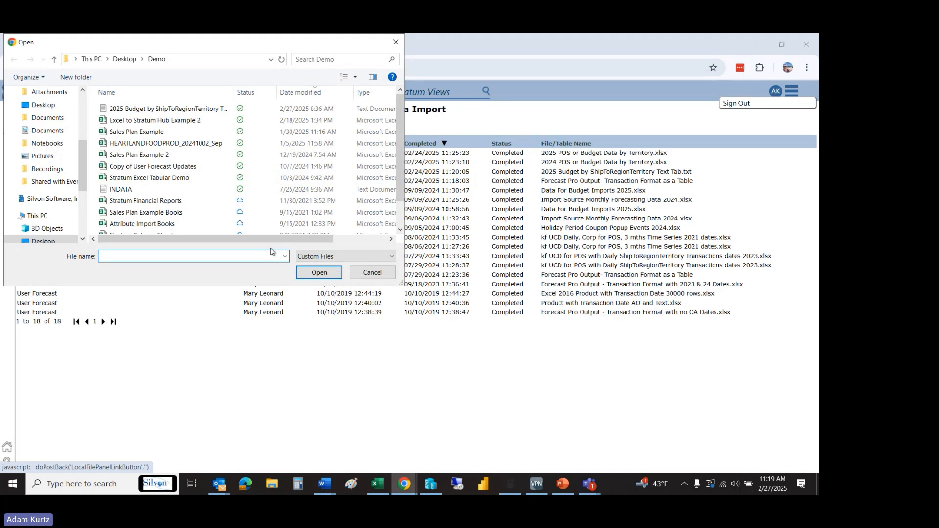
pyautogui.click(372, 273)
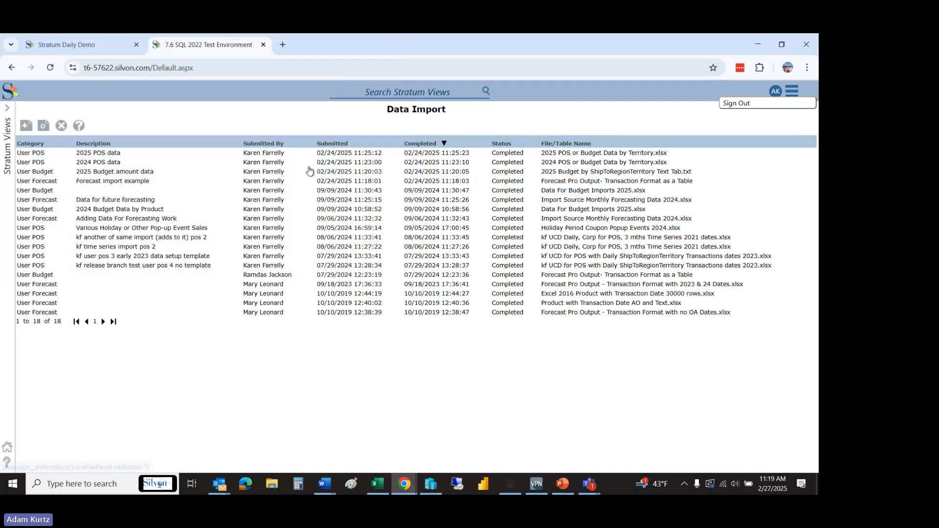
# Browse the Azure Blob Container source for a new data import and close the file browser.
pyautogui.click(26, 126)
pyautogui.click(68, 171)
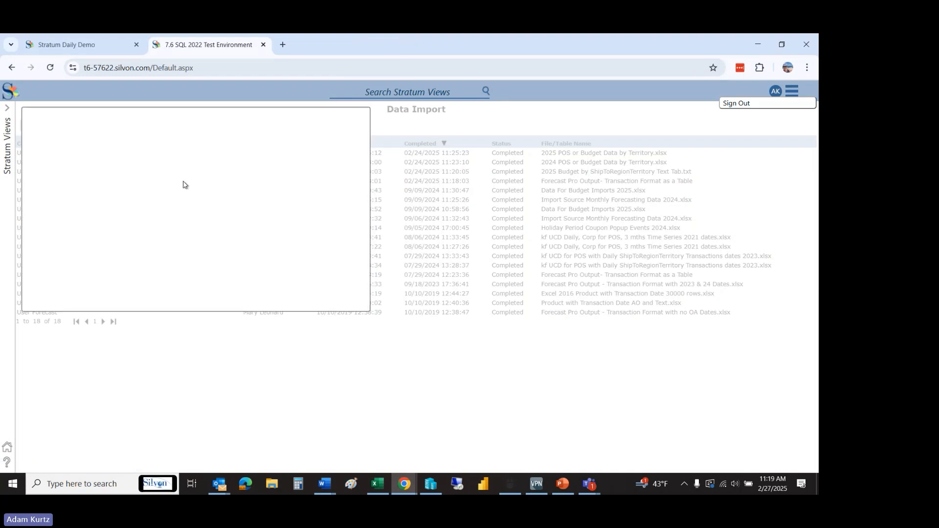
pyautogui.moveTo(363, 162)
pyautogui.mouseDown()
pyautogui.moveTo(366, 231)
pyautogui.moveTo(368, 160)
pyautogui.mouseUp()
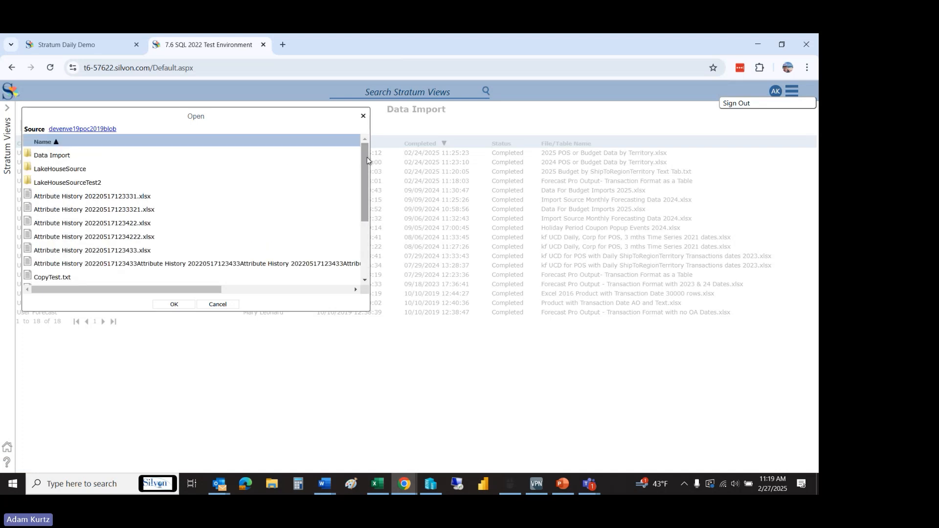
pyautogui.click(364, 117)
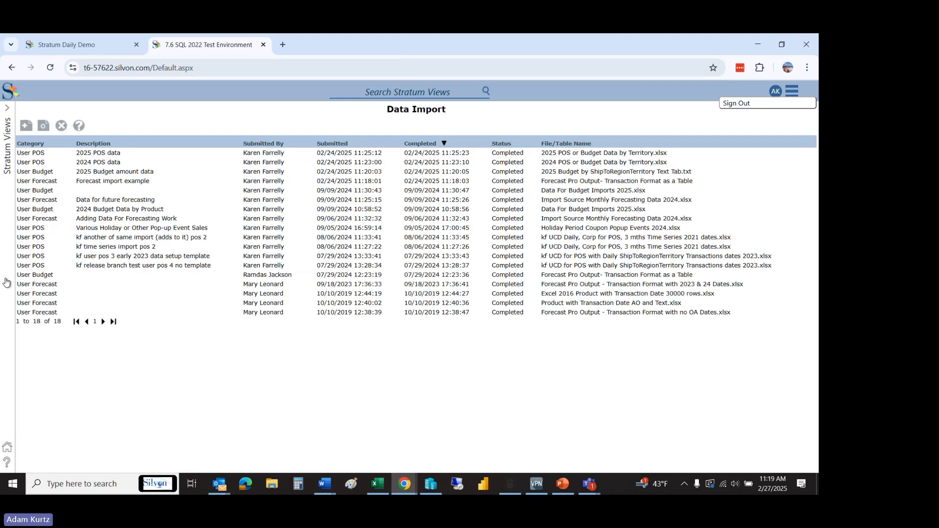
# Browse the files in the Azure File Share source for a new data import and close the file browser.
pyautogui.click(26, 126)
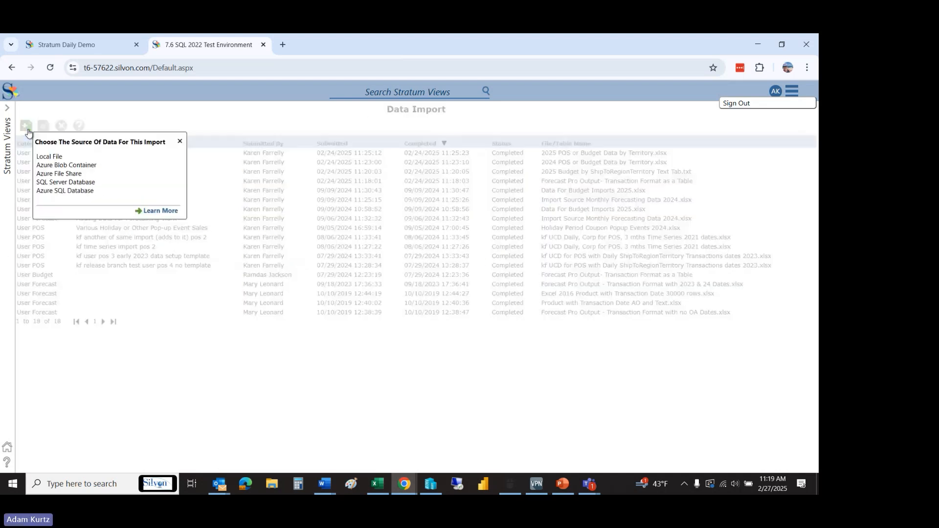
pyautogui.click(58, 174)
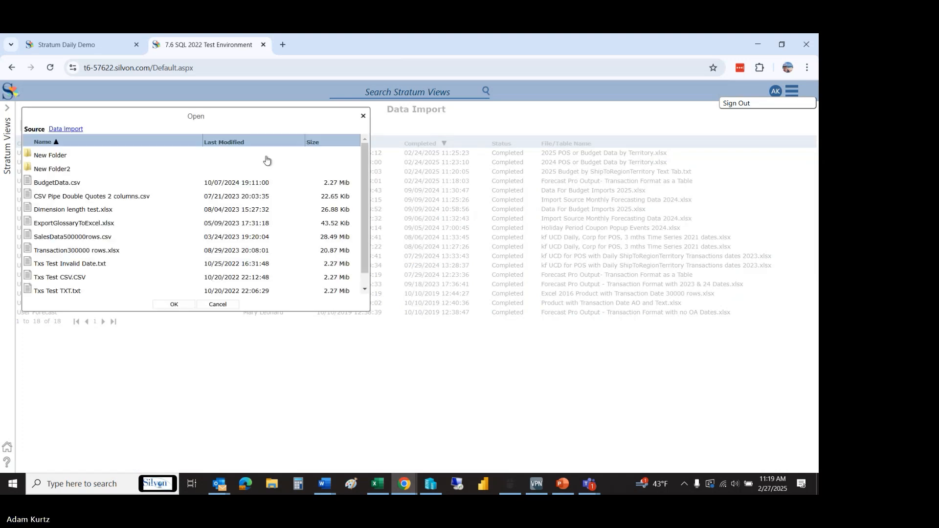
pyautogui.scroll(-1, 366, 190)
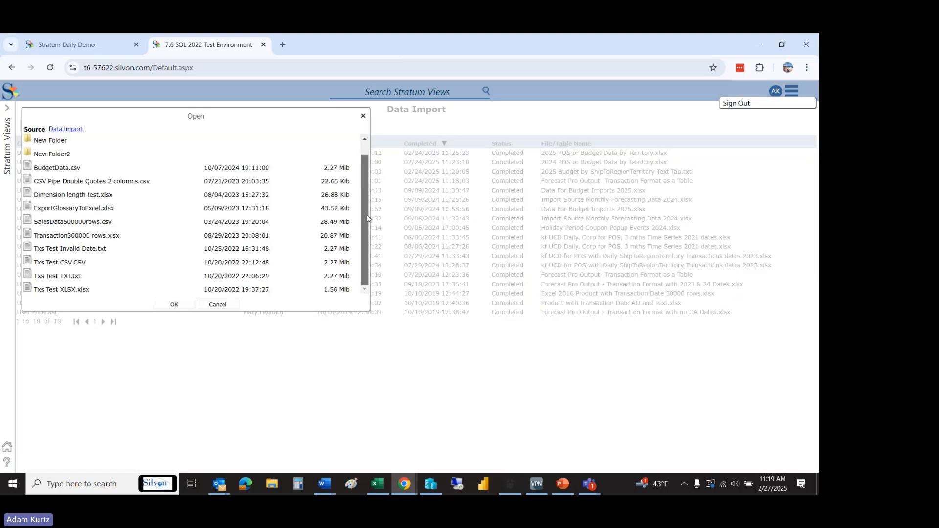
pyautogui.click(364, 116)
# Try to browse the Azure SQL Database source for a new data import, and reload the page.
pyautogui.click(26, 126)
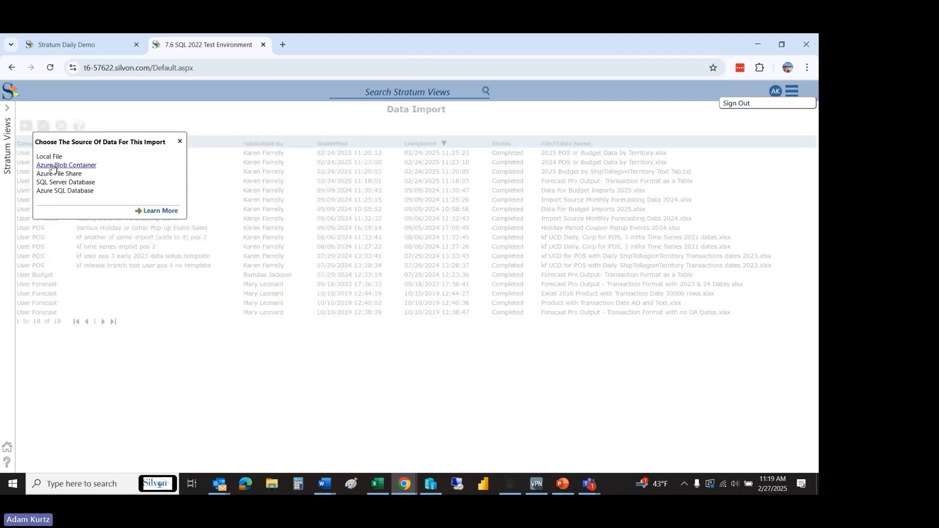
pyautogui.click(71, 194)
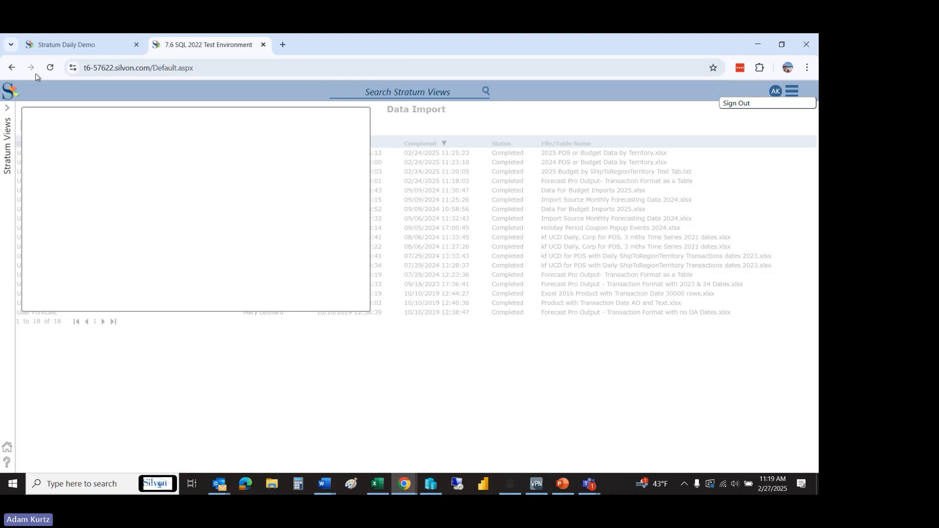
pyautogui.click(50, 68)
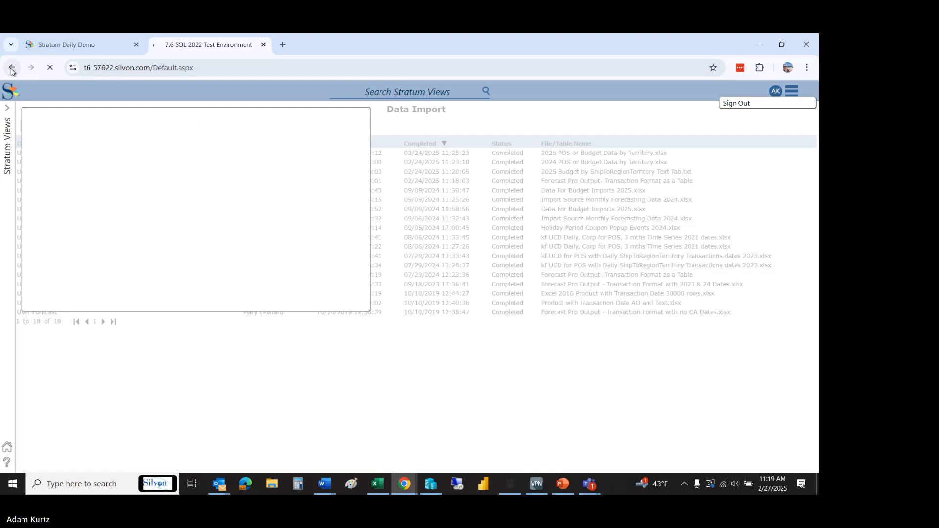
# Switch to the Stratum Daily Demo environment and start a new data import.
pyautogui.click(80, 49)
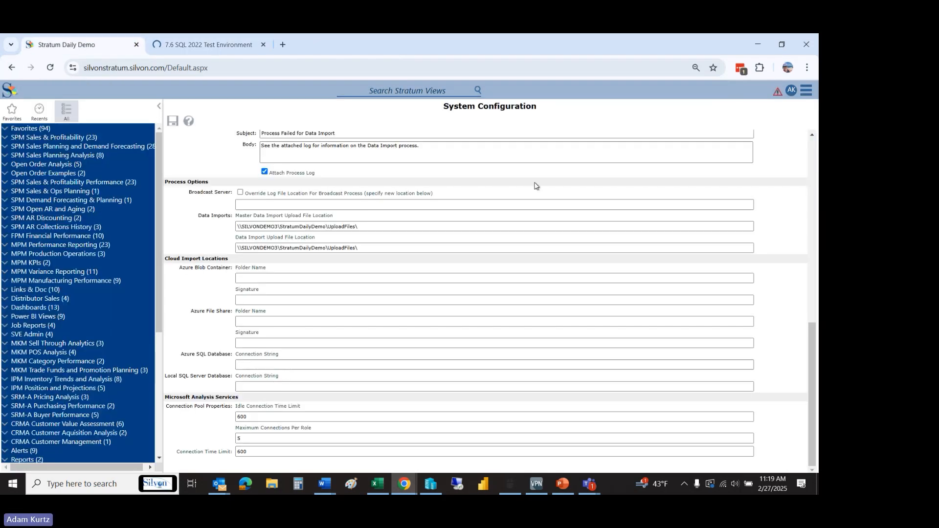
pyautogui.click(807, 93)
pyautogui.moveTo(763, 159)
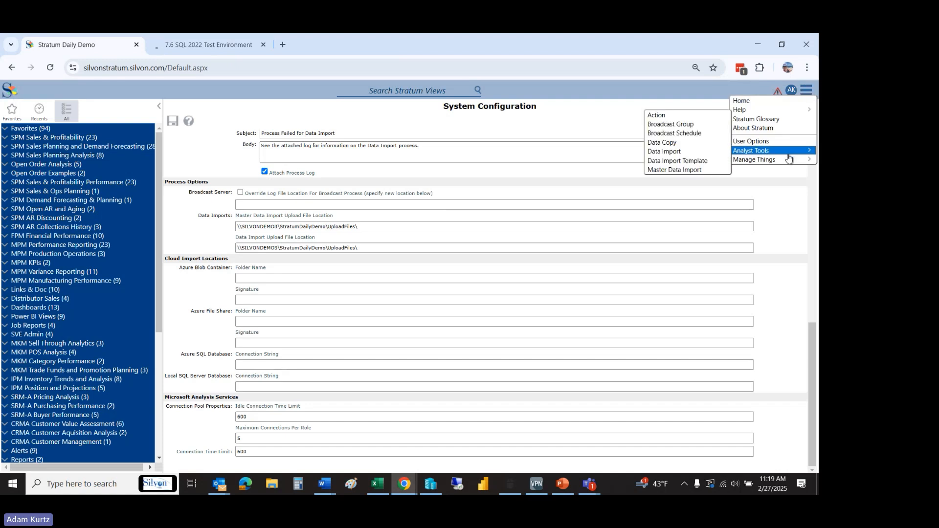
pyautogui.click(660, 152)
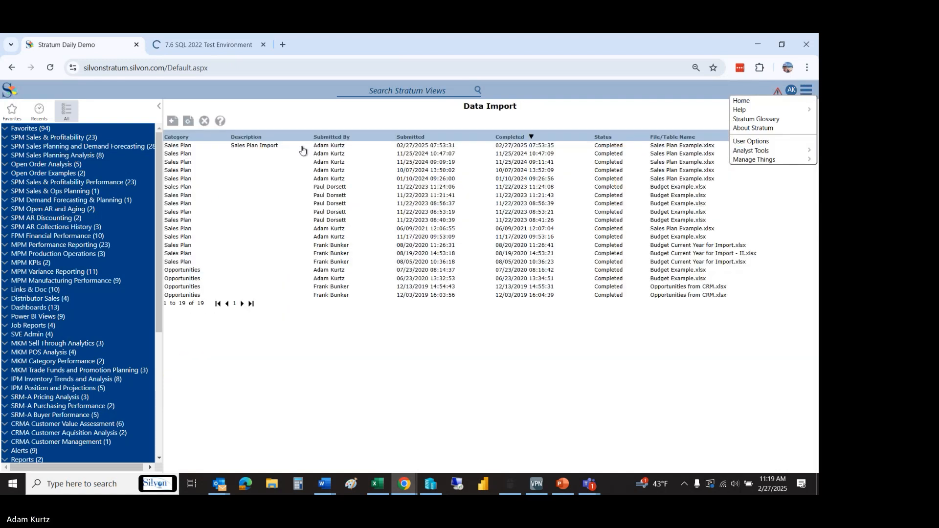
pyautogui.click(173, 120)
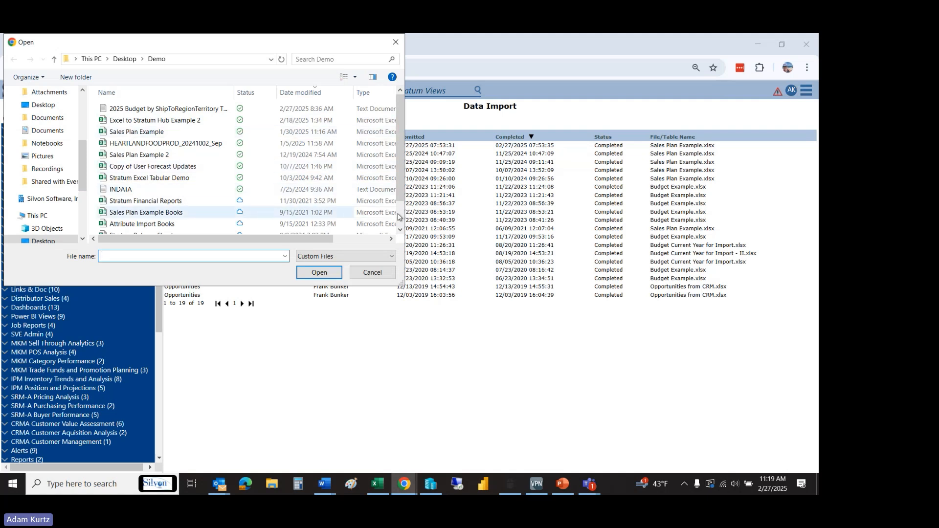
# Choose the Sales Plan Example file from the Demo folder as the import source, closing that workbook in Excel to release it.
pyautogui.moveTo(401, 195)
pyautogui.mouseDown()
pyautogui.moveTo(401, 217)
pyautogui.moveTo(404, 193)
pyautogui.mouseUp()
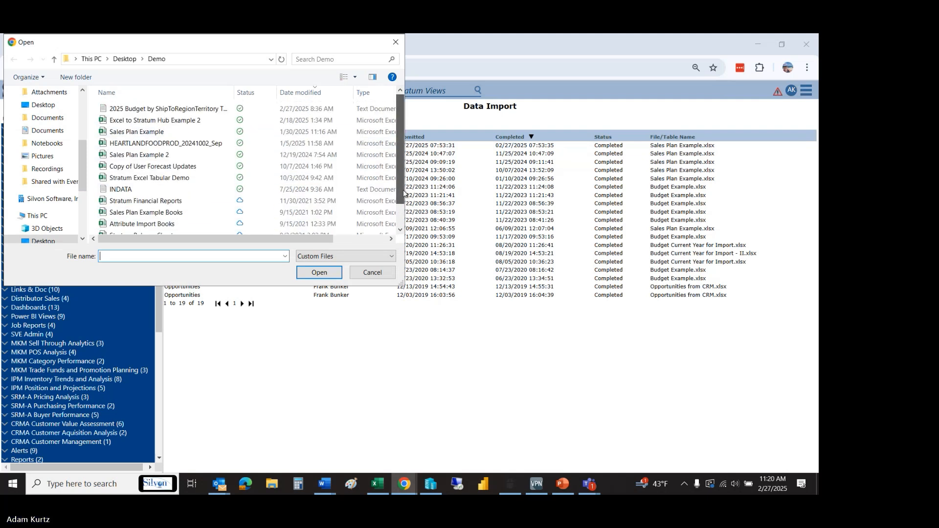
pyautogui.click(133, 132)
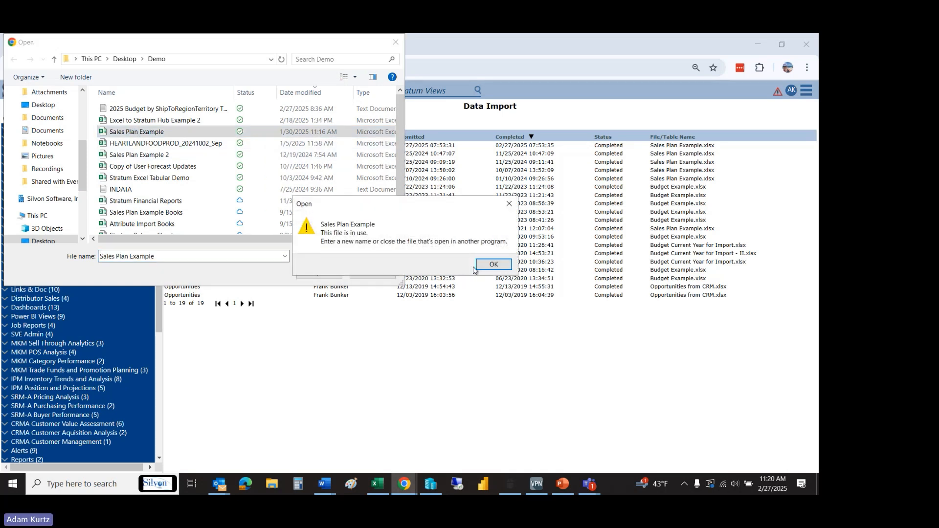
pyautogui.click(377, 484)
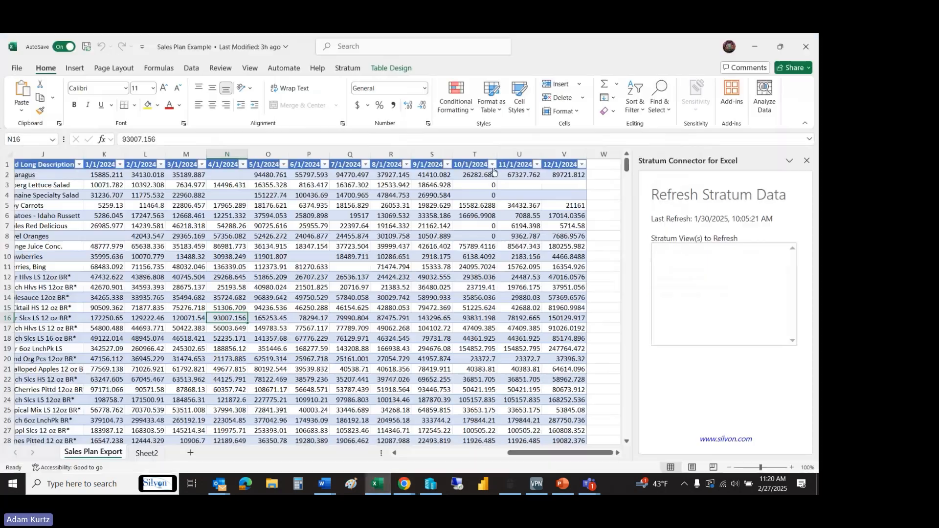
pyautogui.click(812, 48)
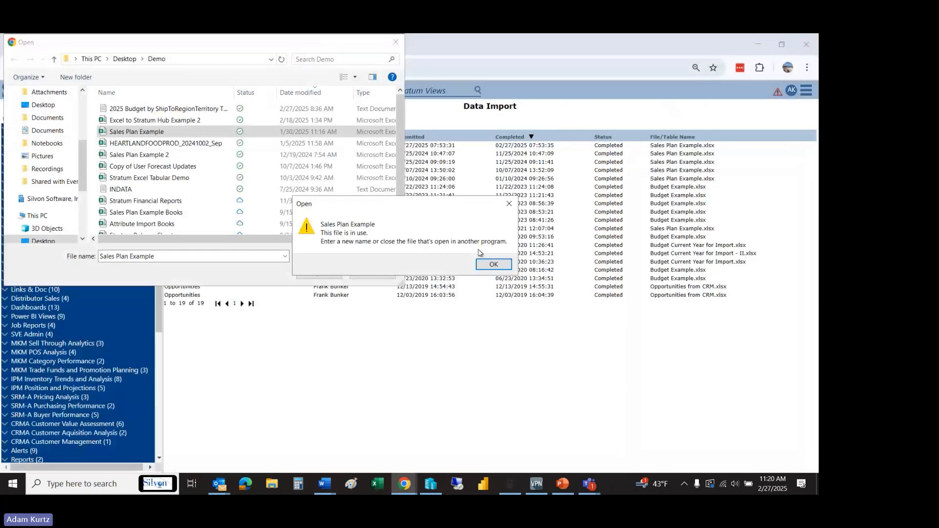
pyautogui.click(491, 266)
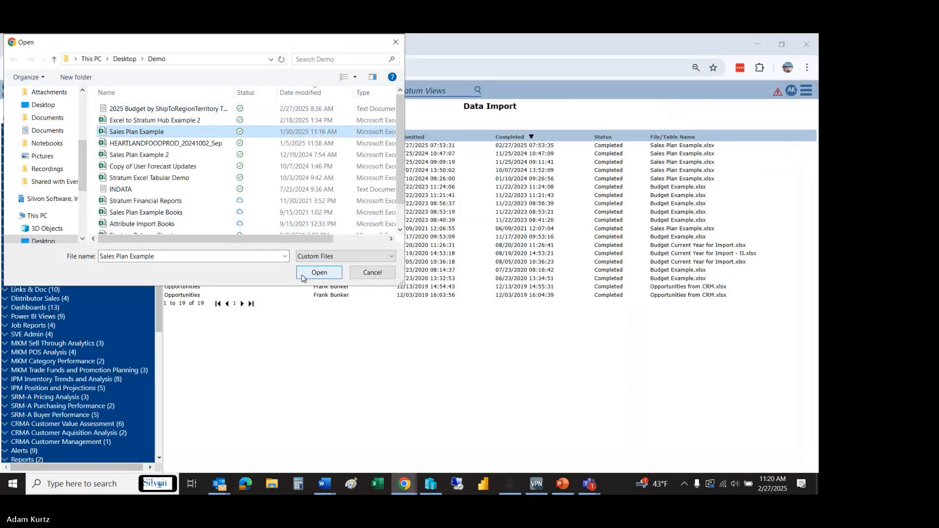
pyautogui.click(319, 273)
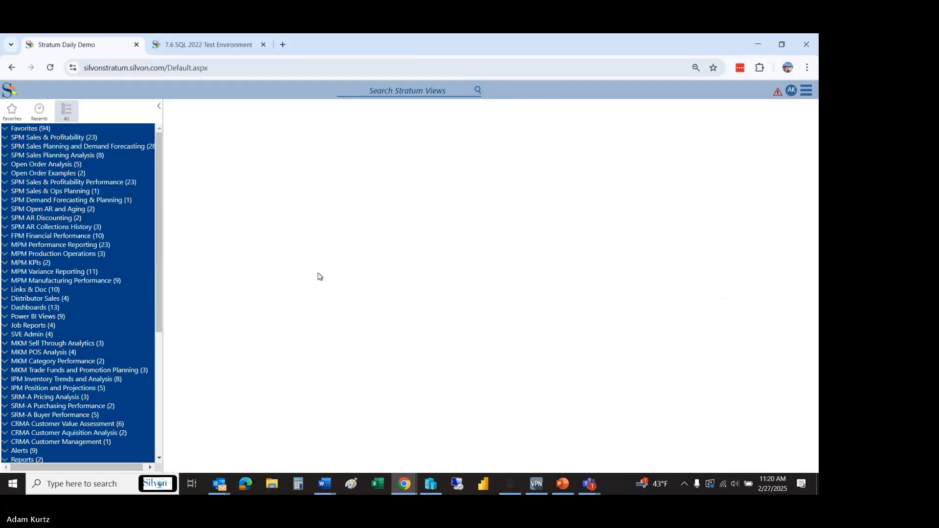
# Collapse the Stratum Views list and configure the import with target category Sales Plan and the Time Series format.
pyautogui.click(157, 106)
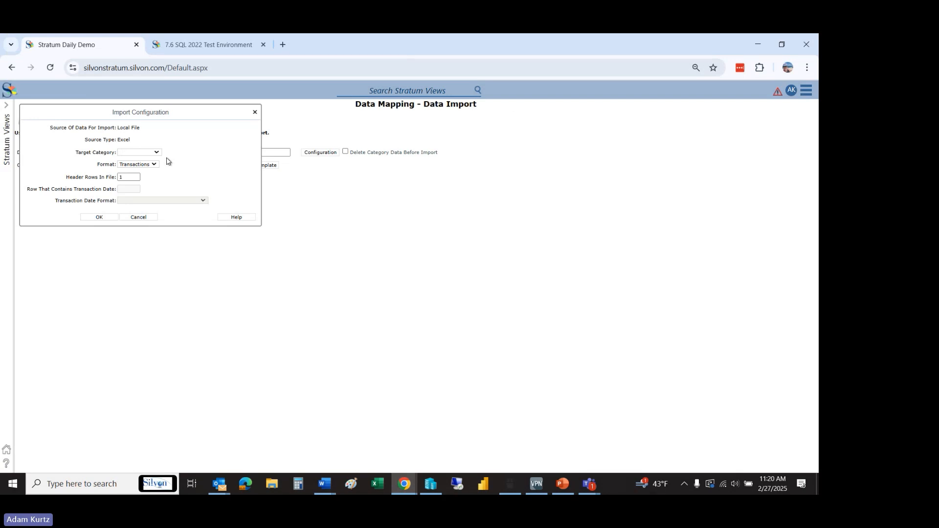
pyautogui.click(152, 153)
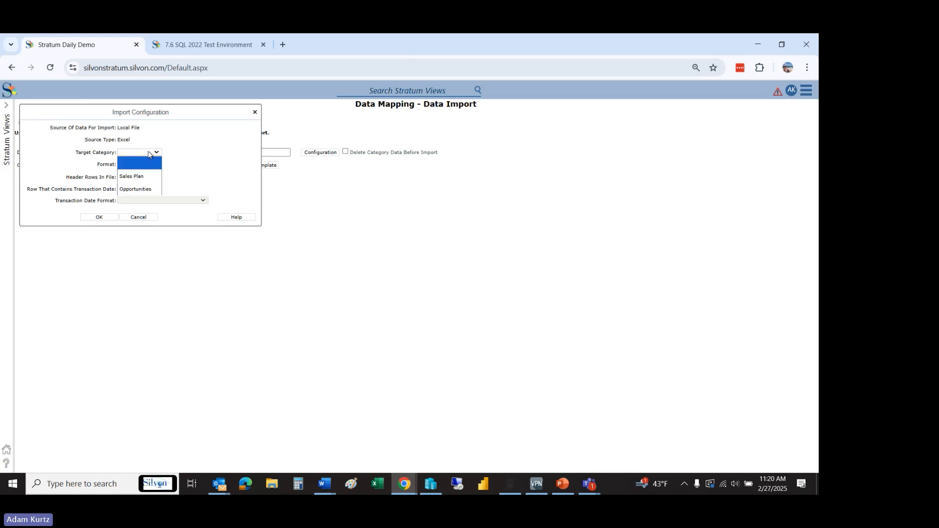
pyautogui.click(142, 176)
pyautogui.click(153, 165)
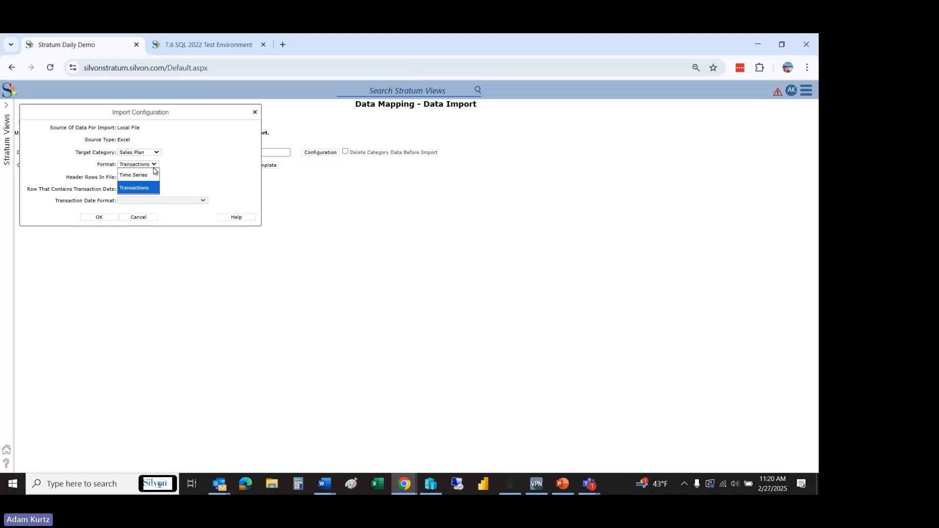
pyautogui.click(153, 177)
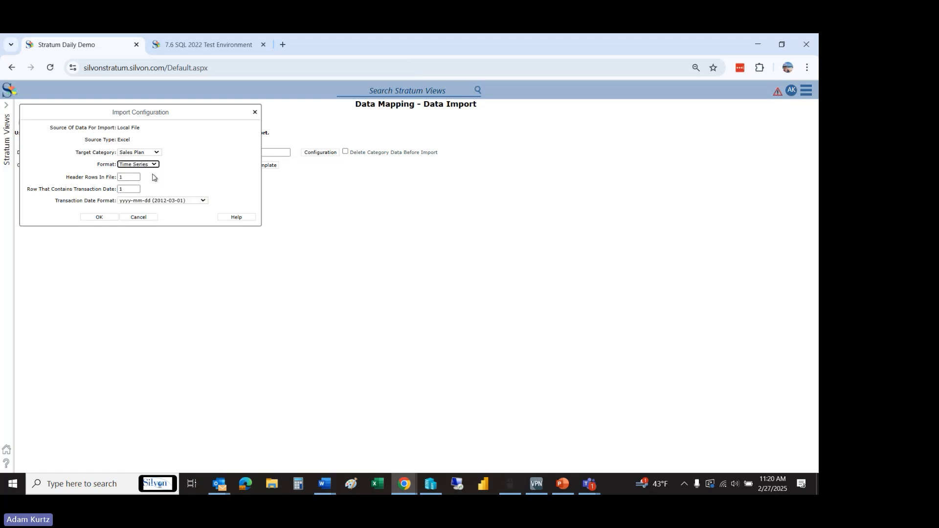
pyautogui.click(140, 201)
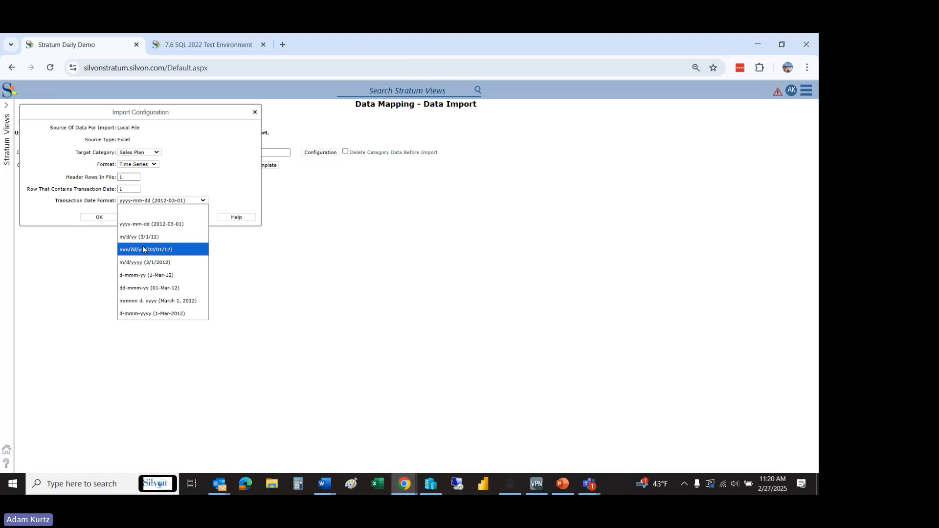
pyautogui.click(143, 262)
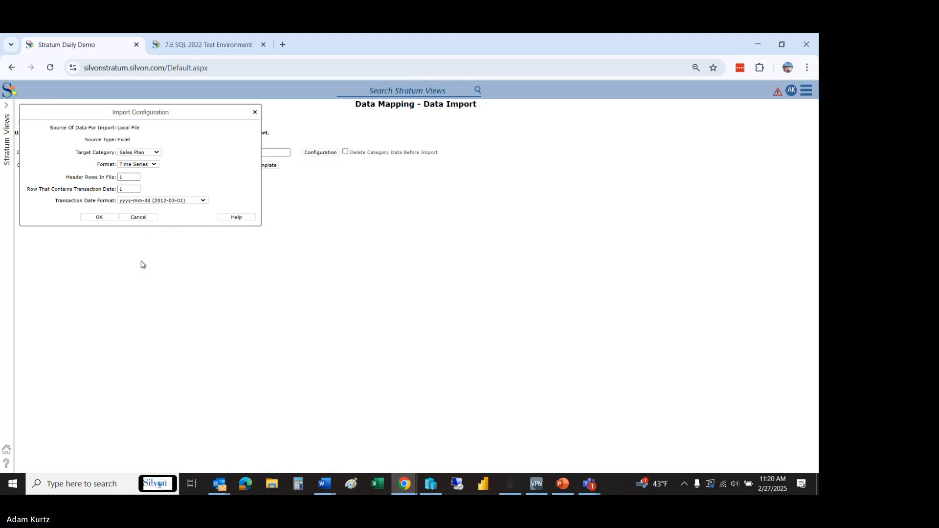
pyautogui.click(99, 217)
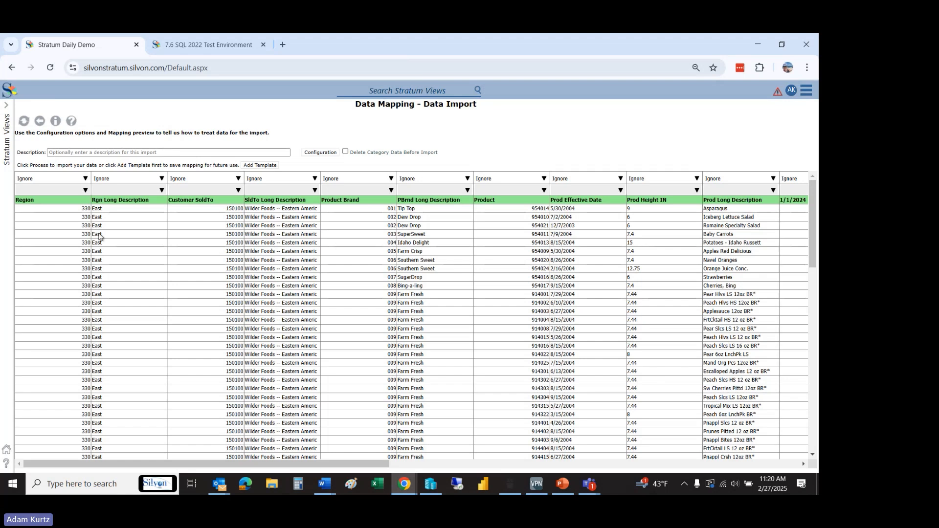
# Enter the description "Data Import for sales Plan Import" and enable Delete Category Data Before Import.
pyautogui.click(131, 153)
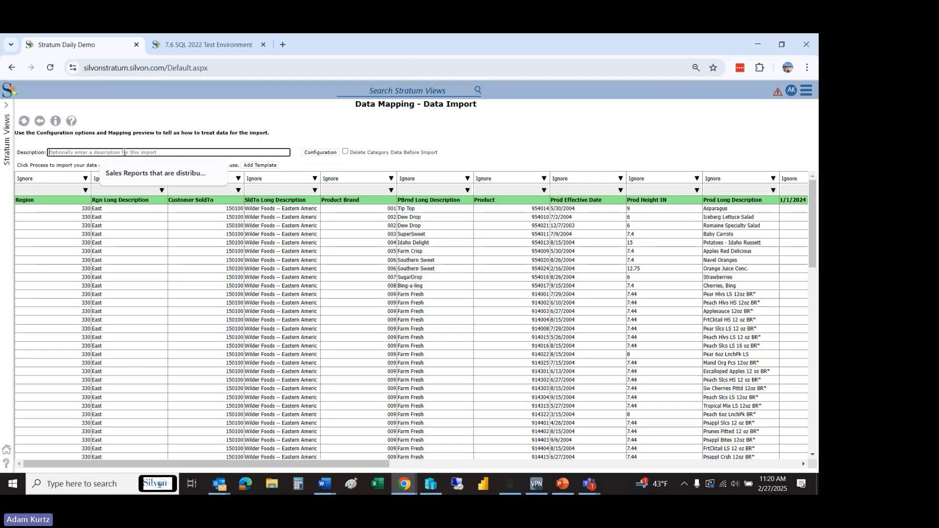
pyautogui.click(87, 145)
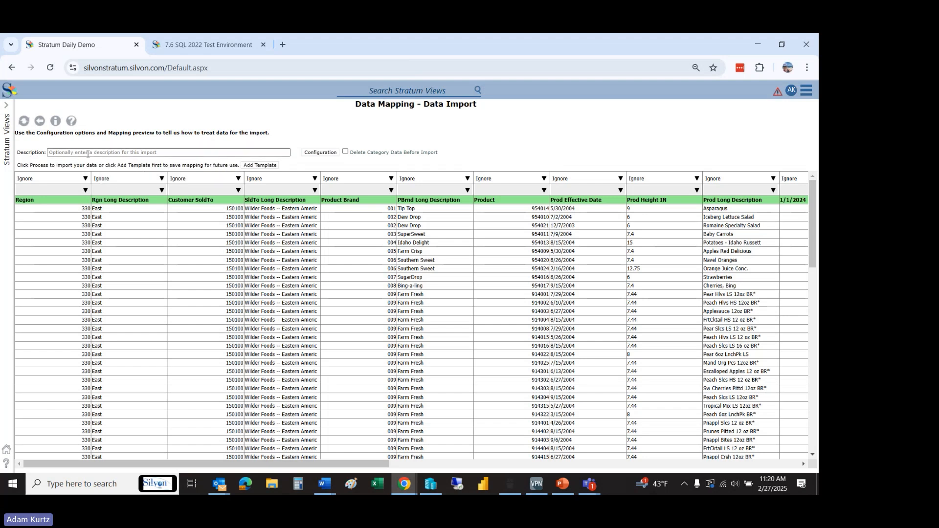
pyautogui.click(87, 153)
pyautogui.write('Data ')
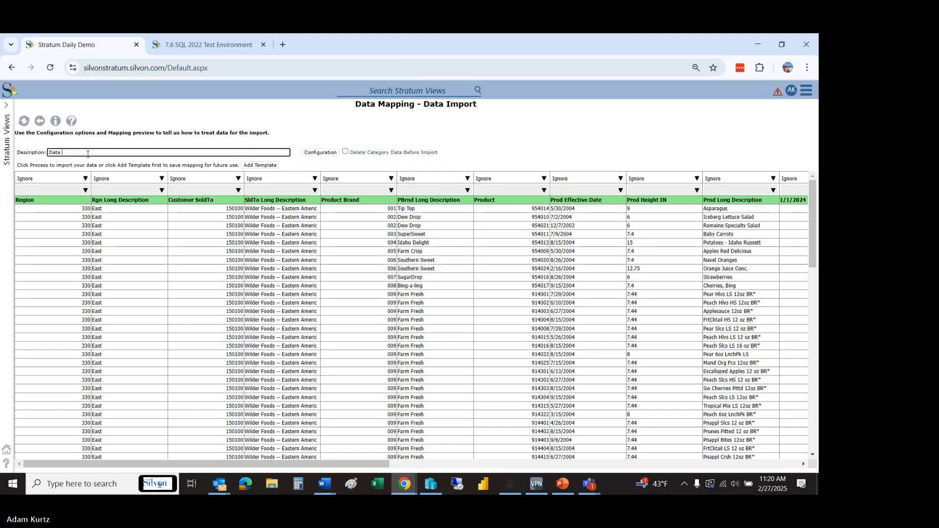
pyautogui.write('Import for')
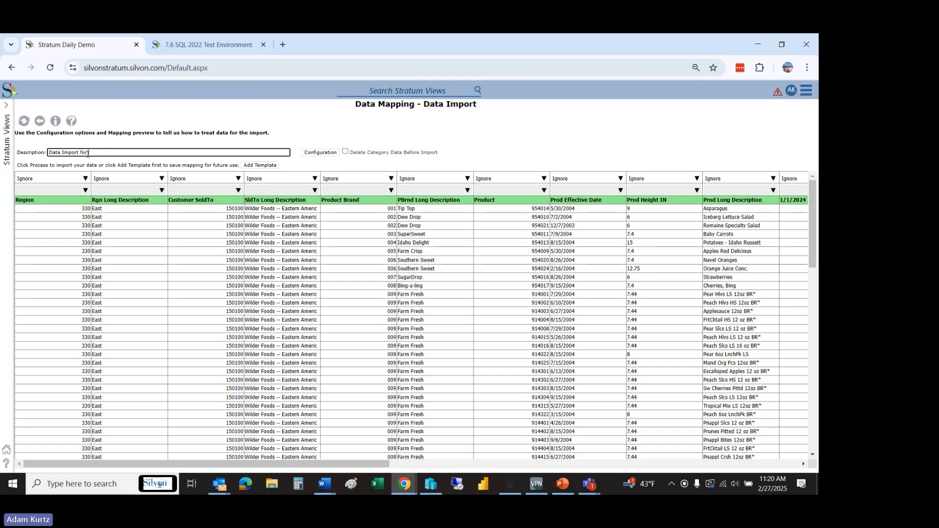
pyautogui.write(' Sal')
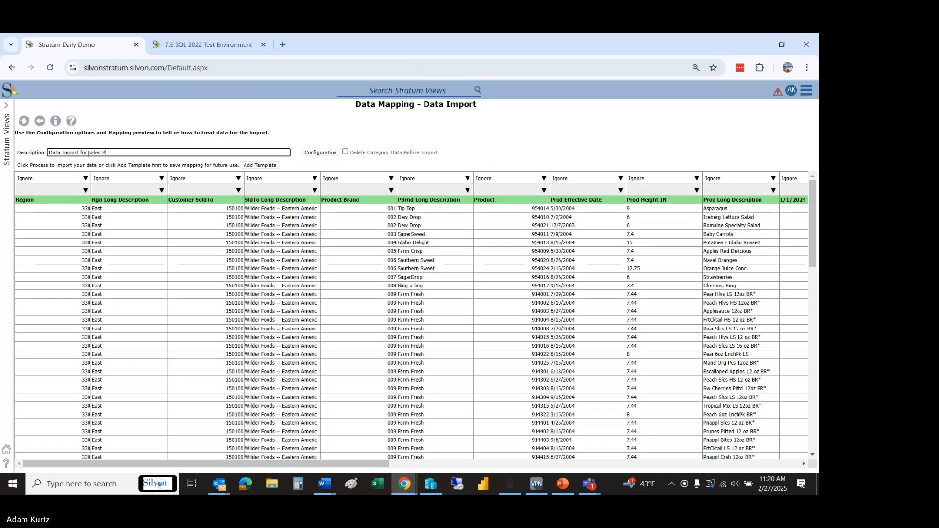
pyautogui.write('es Plan Import')
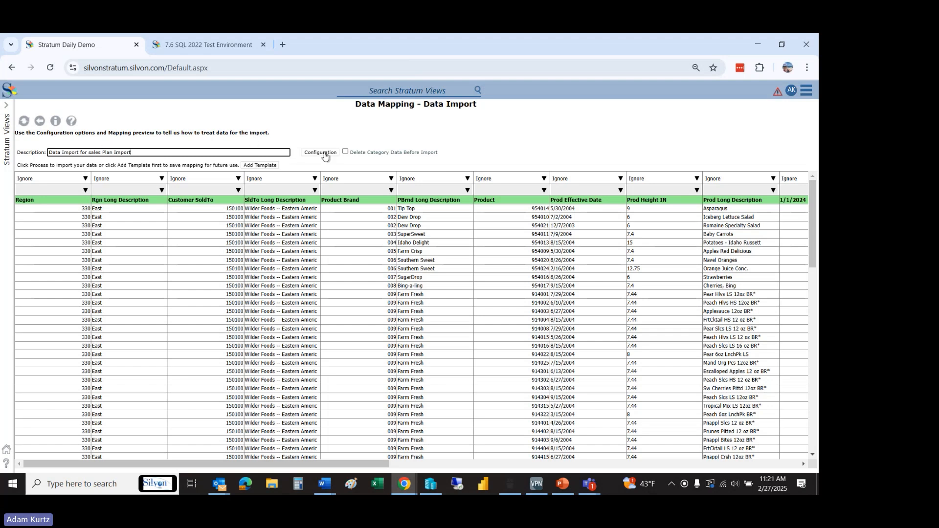
pyautogui.click(345, 151)
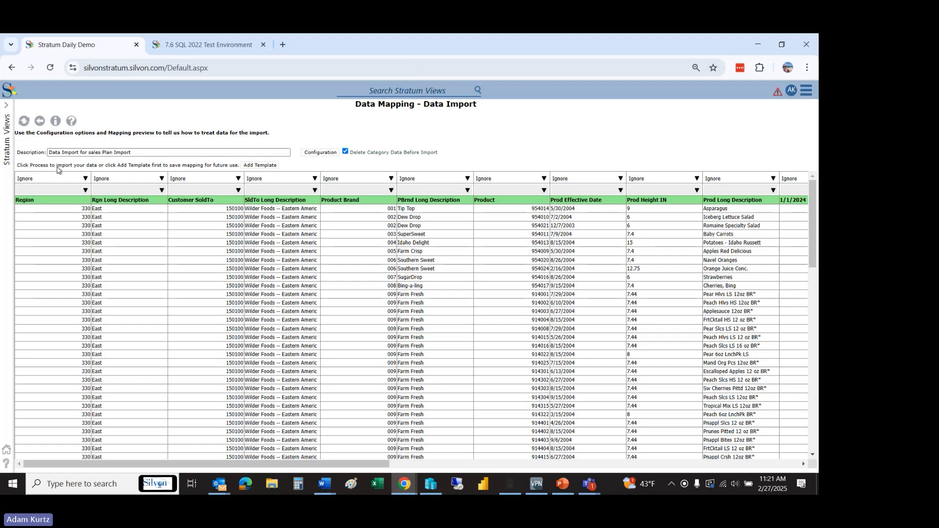
pyautogui.click(251, 166)
pyautogui.click(169, 170)
# Map the Region column as a Dimension with Region as its target.
pyautogui.moveTo(230, 465); pyautogui.dragTo(257, 460)
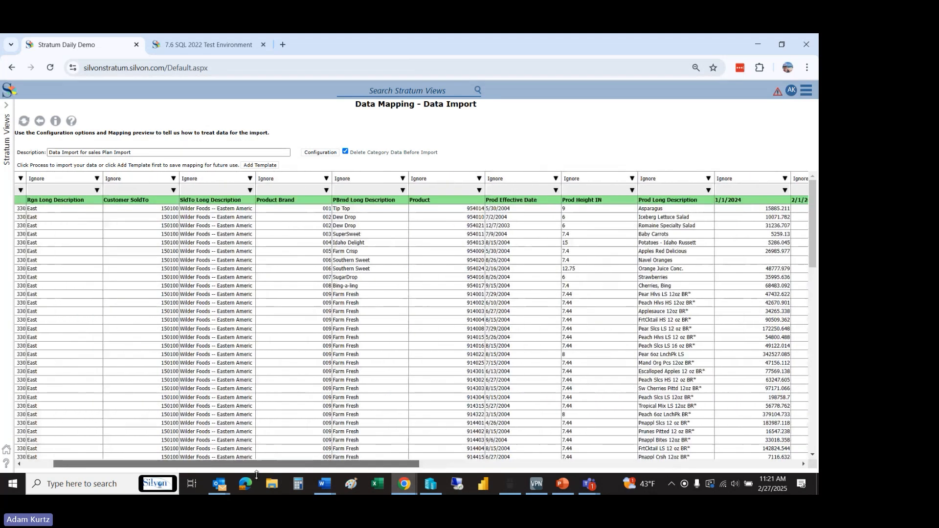
pyautogui.moveTo(156, 471); pyautogui.dragTo(127, 468)
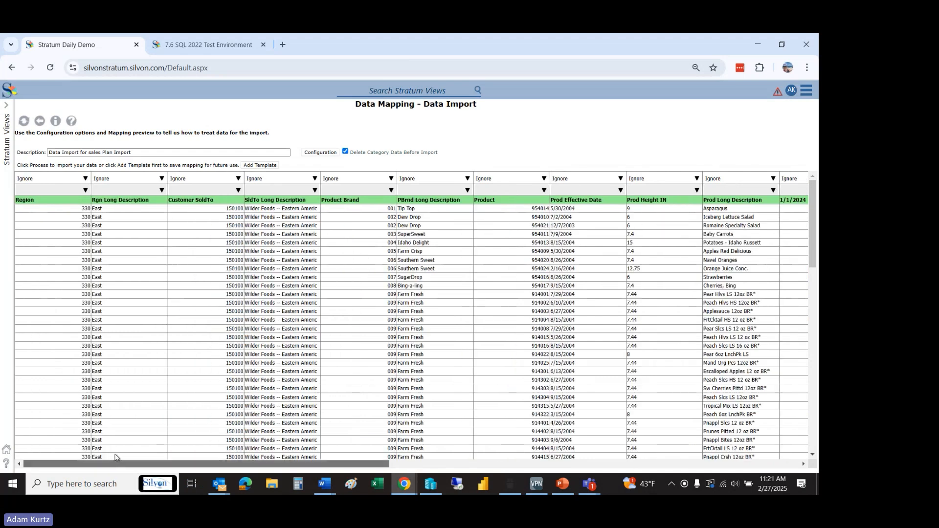
pyautogui.click(66, 179)
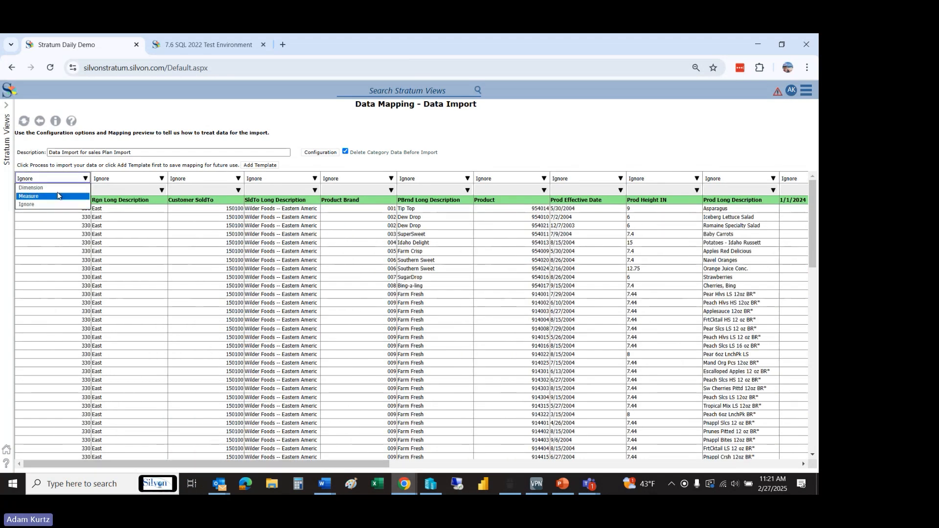
pyautogui.click(59, 190)
pyautogui.click(68, 189)
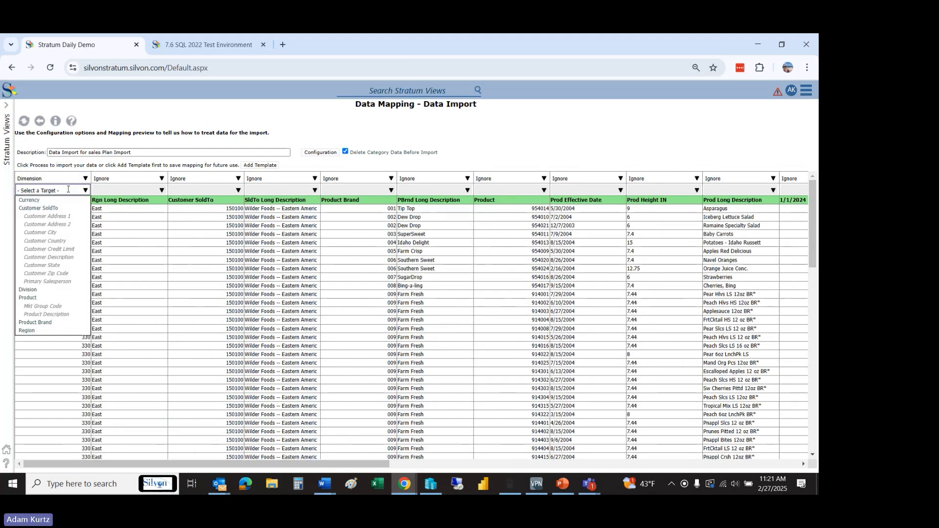
pyautogui.click(86, 190)
pyautogui.click(86, 190)
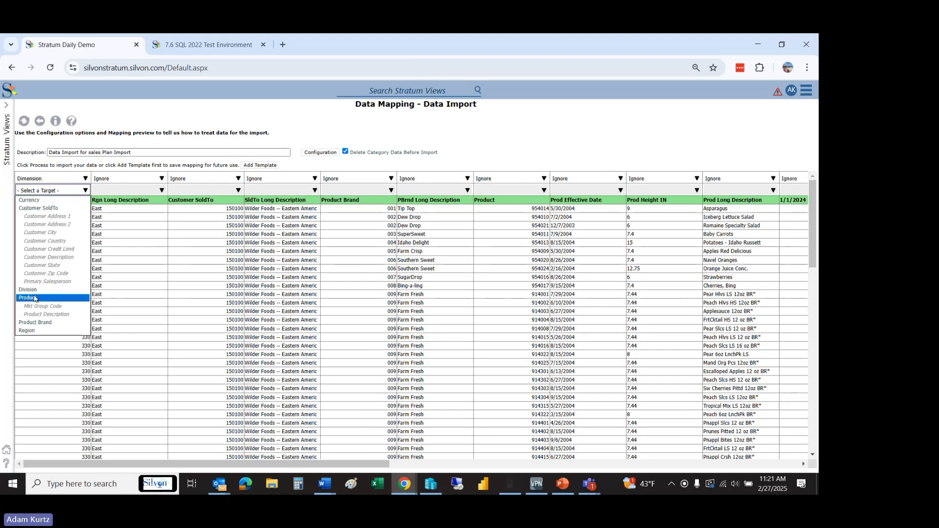
pyautogui.click(36, 331)
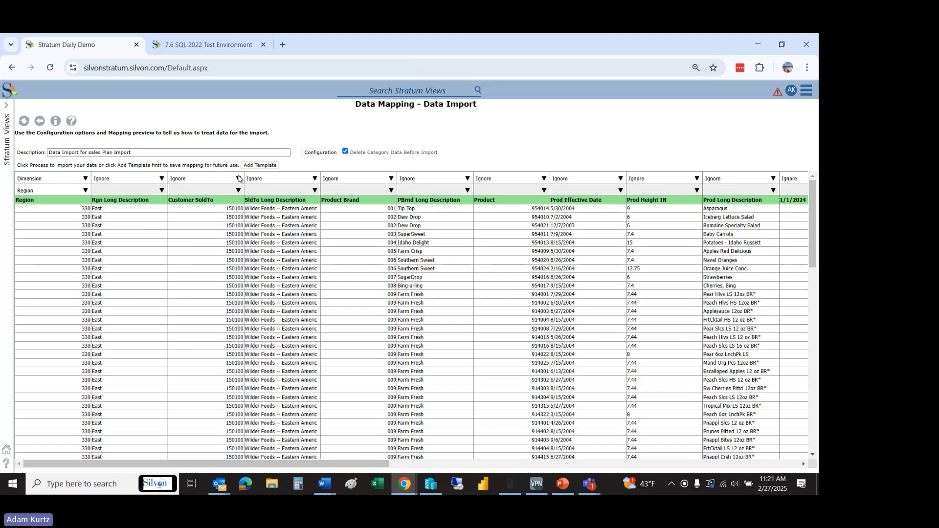
# Map the Customer SoldTo column as a Dimension with Customer SoldTo as its target.
pyautogui.click(239, 179)
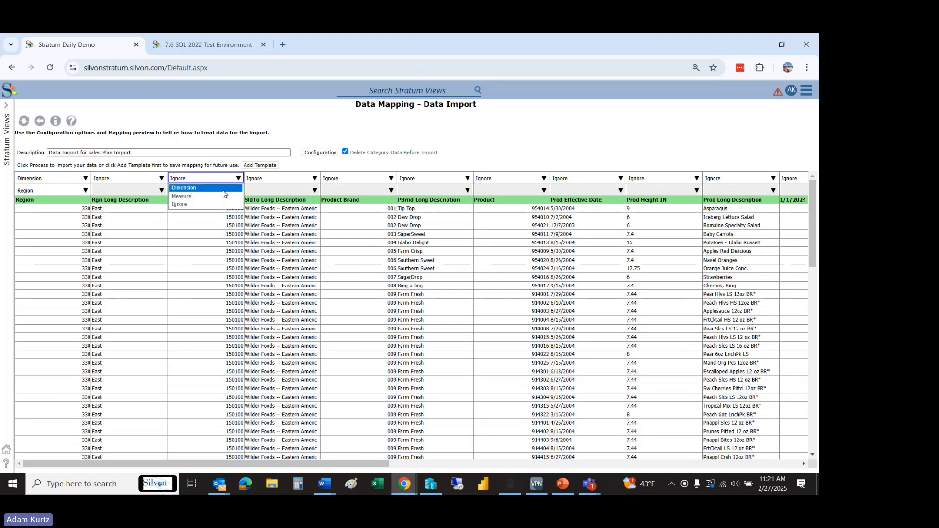
pyautogui.click(195, 188)
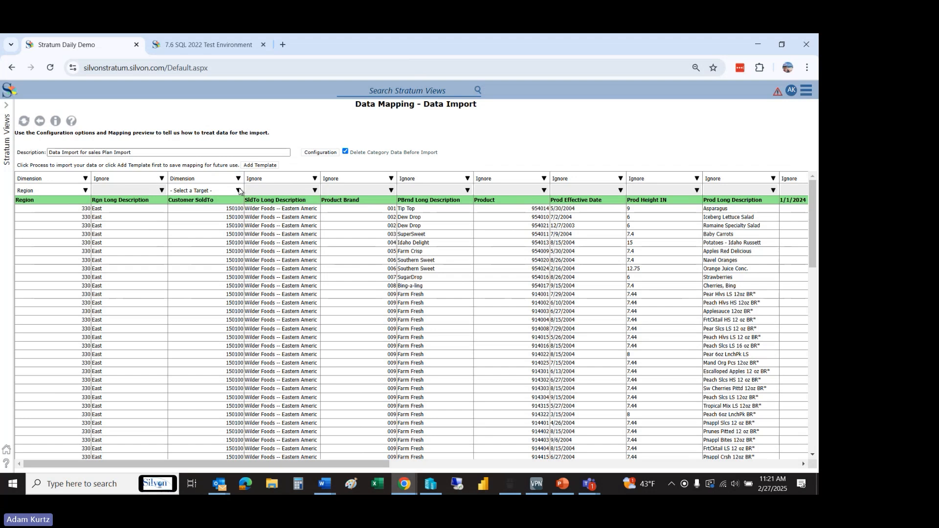
pyautogui.click(239, 191)
pyautogui.click(217, 212)
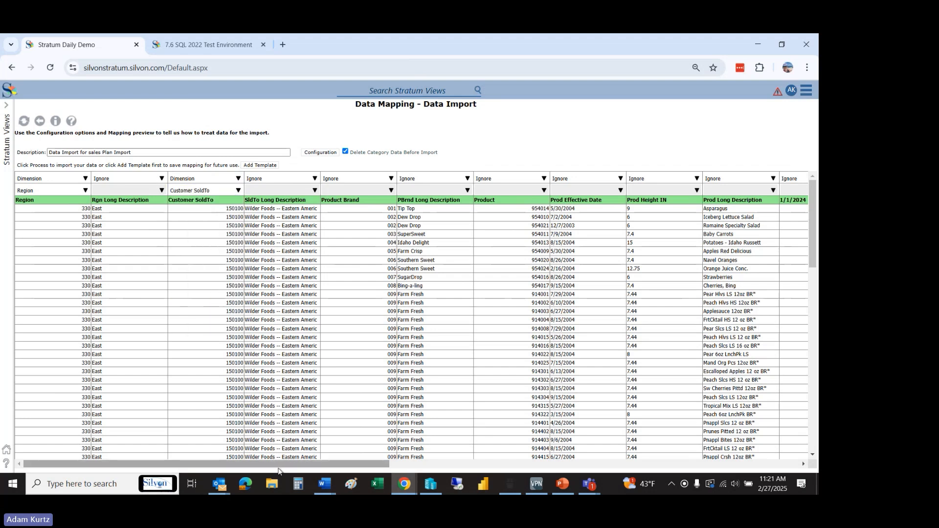
# Map the 1/1/2024 column as a Measure with Plan Amount as its target.
pyautogui.hscroll(10, 304, 465)
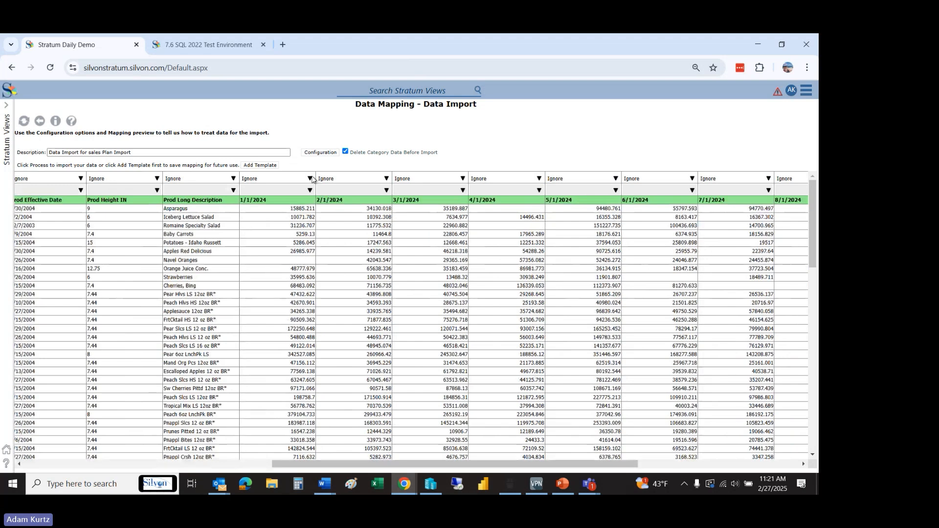
pyautogui.click(309, 179)
pyautogui.click(281, 198)
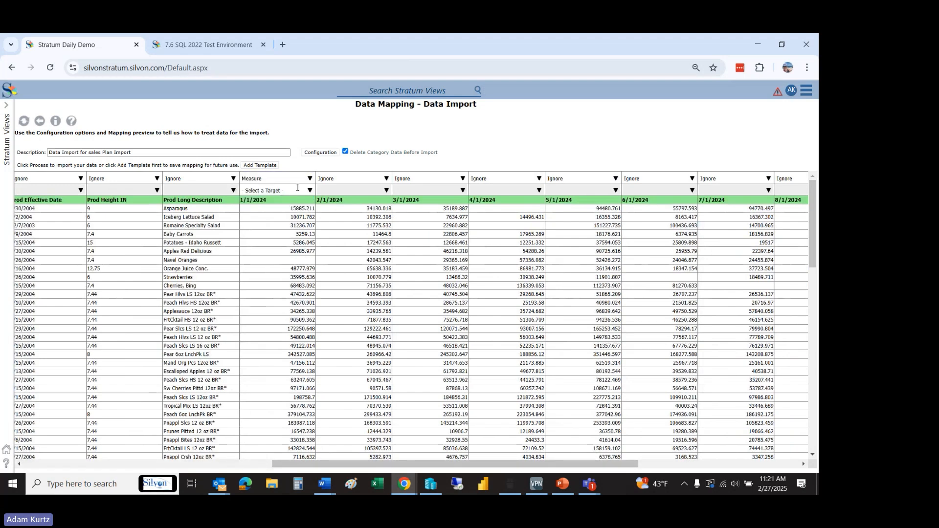
pyautogui.click(309, 190)
pyautogui.click(272, 201)
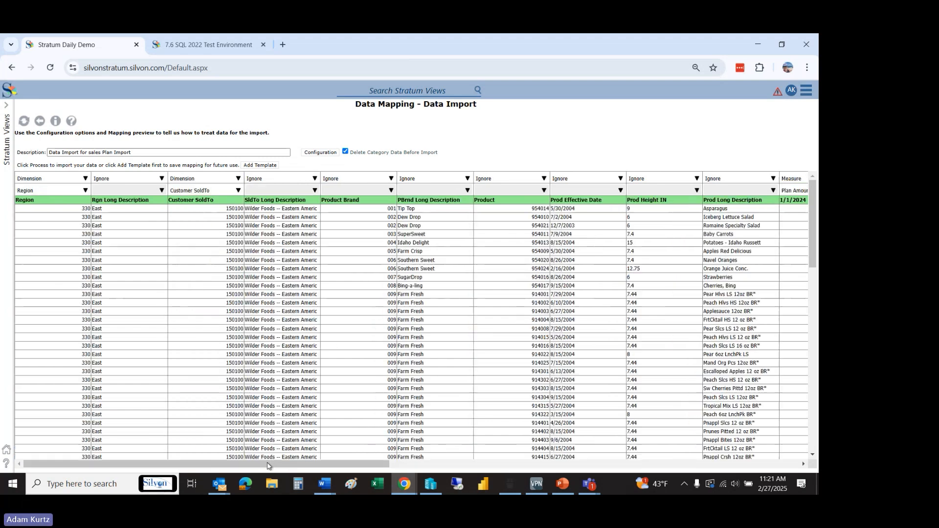
pyautogui.click(268, 464)
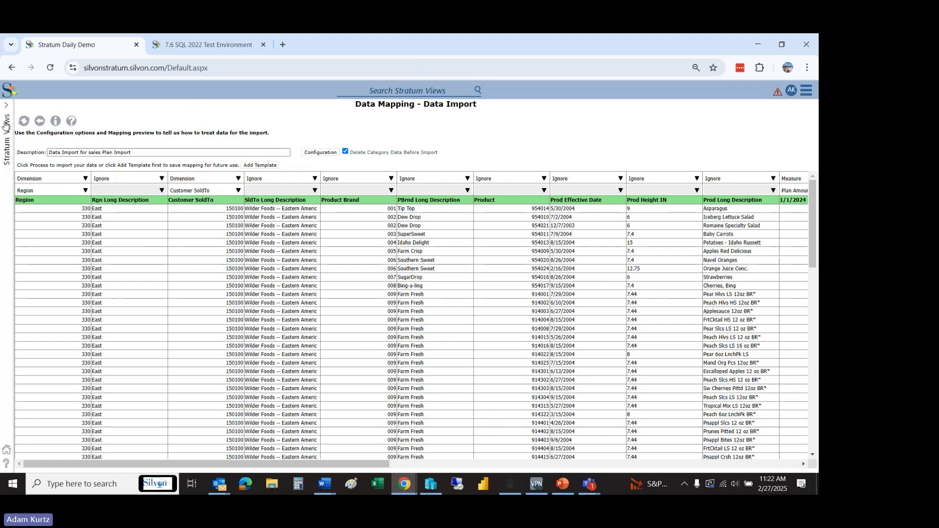
# Expand the Stratum Views list and open Sales vs Uploaded Plan from the recently used views.
pyautogui.click(5, 124)
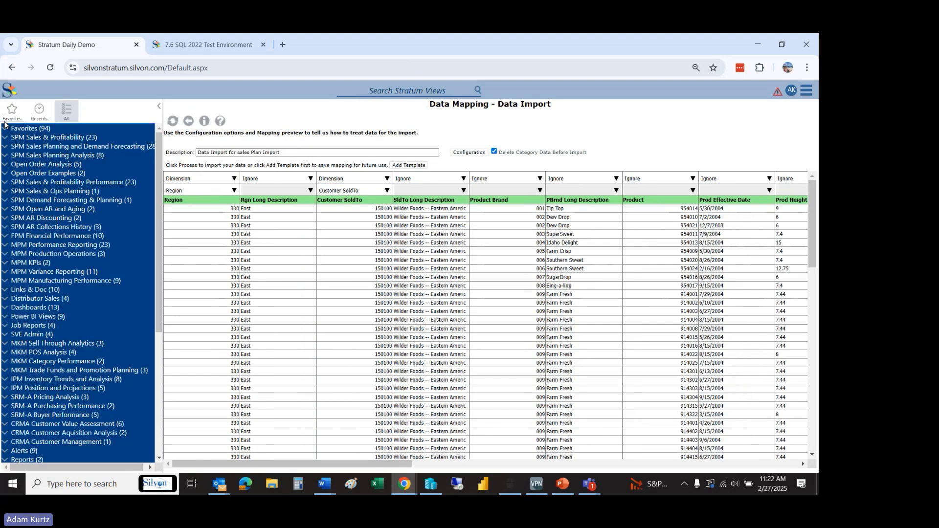
pyautogui.click(32, 114)
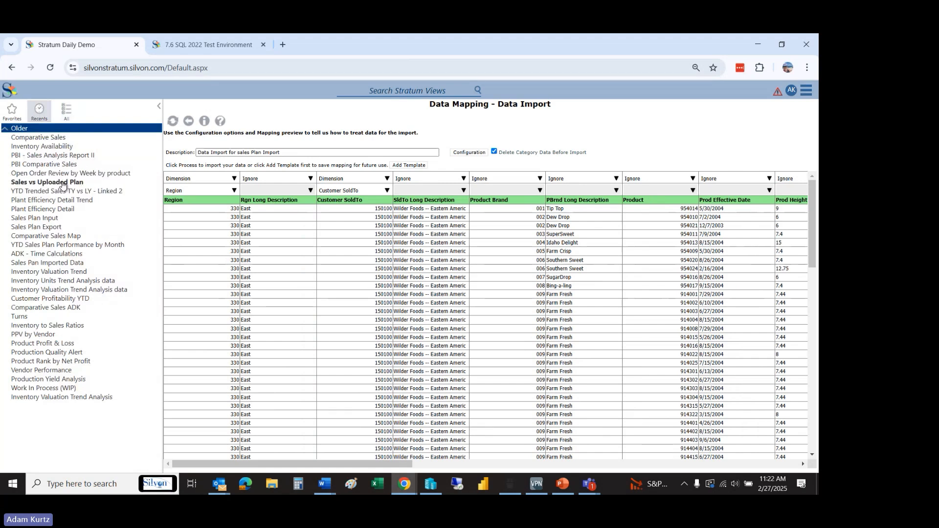
pyautogui.click(62, 183)
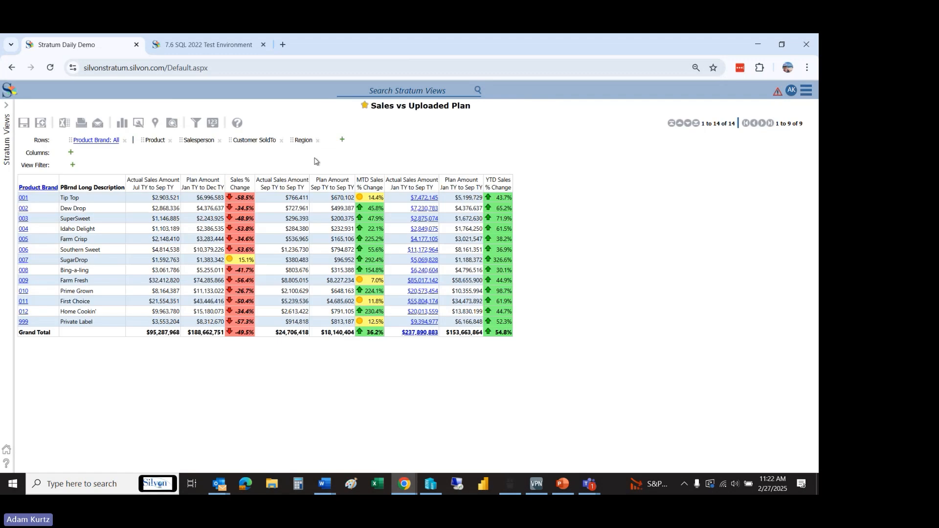
# Examine the Plan Amount Jan TY to Dec TY column against the Actual Sales Amount Jul TY to Sep TY column.
pyautogui.click(193, 186)
pyautogui.click(208, 198)
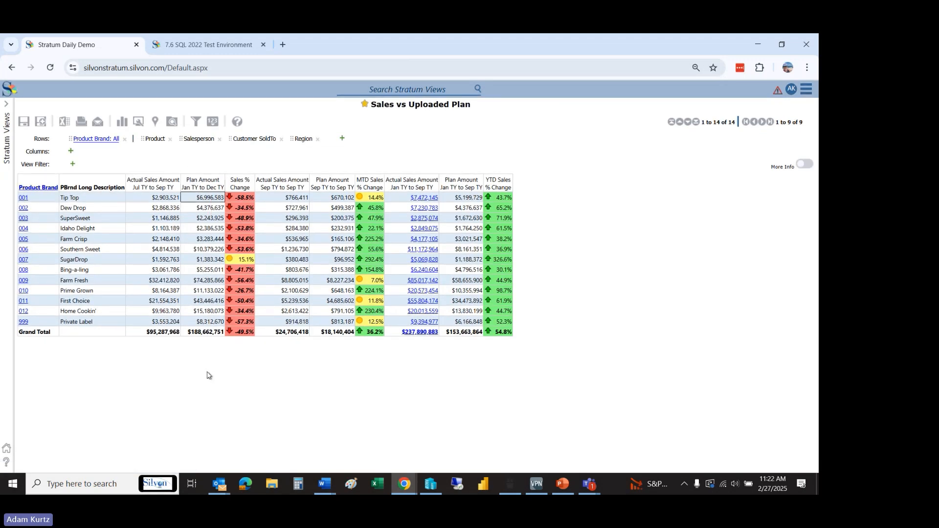
pyautogui.click(217, 324)
pyautogui.click(209, 190)
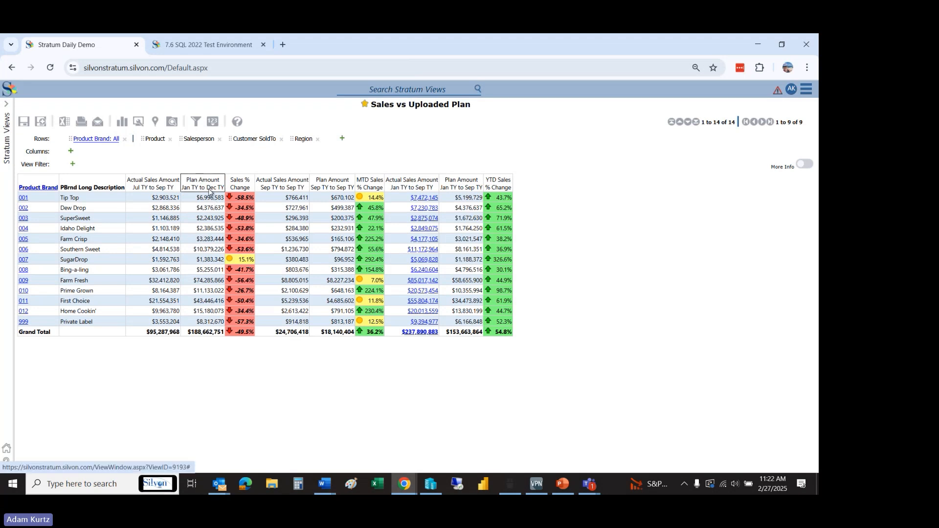
pyautogui.click(171, 189)
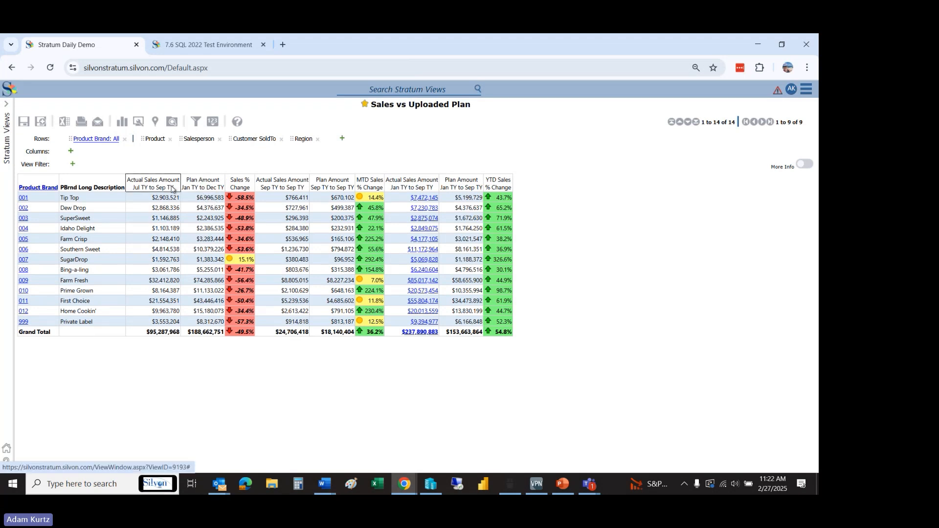
pyautogui.click(202, 188)
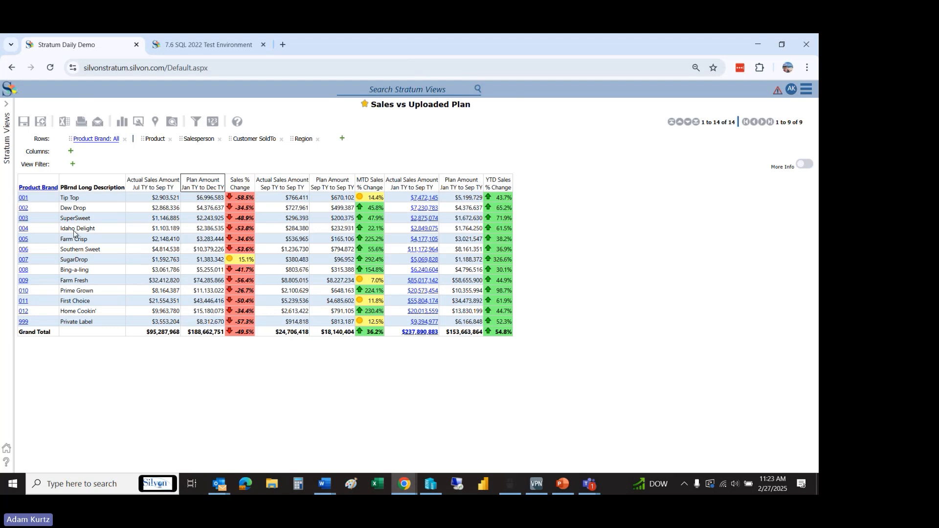
# Drill down to the product level of brand 001 Tip Top and then of brand 009 Farm Fresh.
pyautogui.click(23, 199)
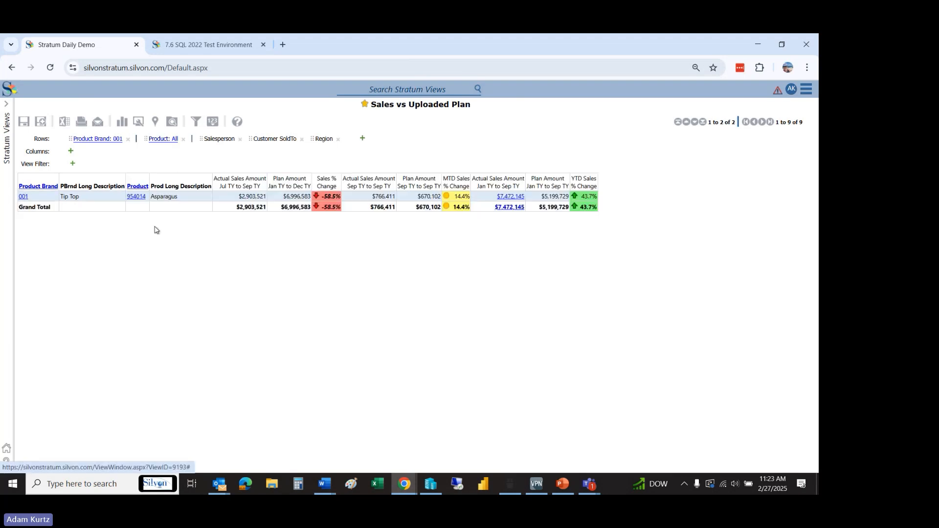
pyautogui.click(25, 198)
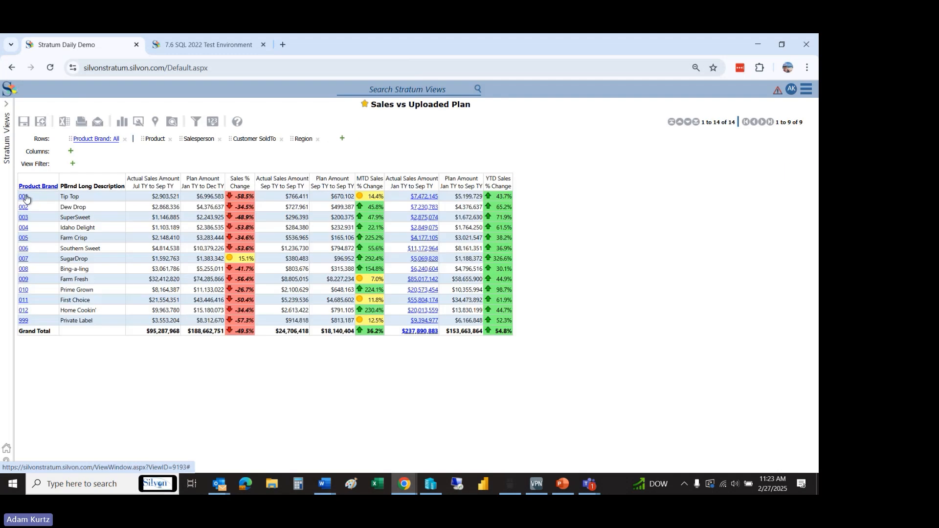
pyautogui.click(23, 282)
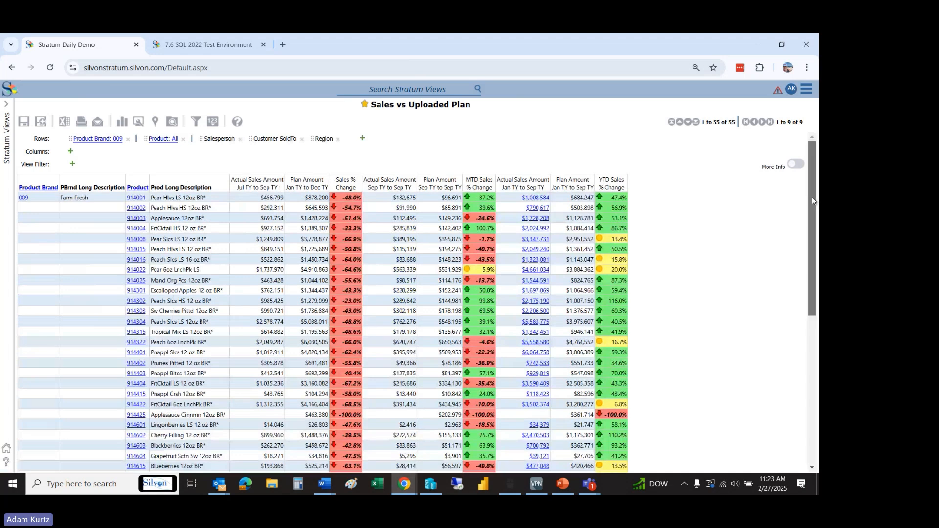
pyautogui.moveTo(812, 198)
pyautogui.mouseDown()
pyautogui.moveTo(811, 286)
pyautogui.moveTo(809, 192)
pyautogui.mouseUp()
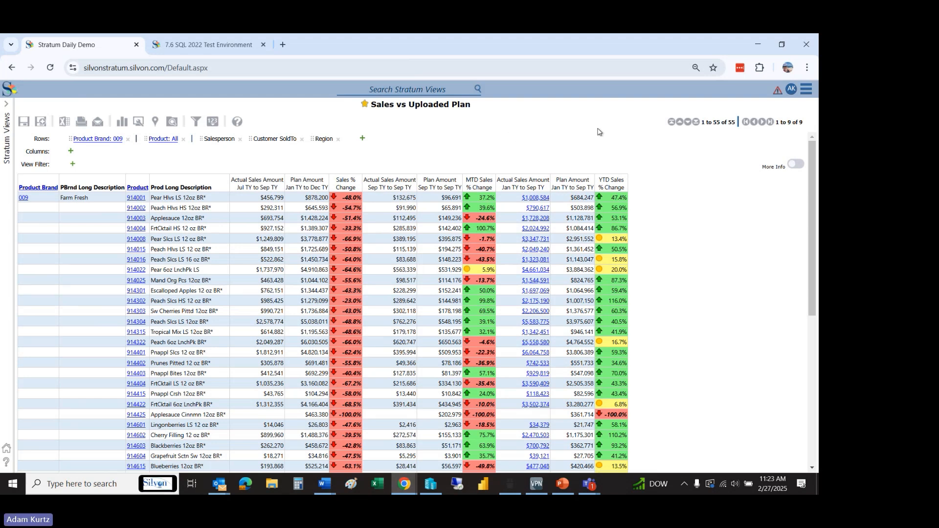
# Open the Category management page and check the Architecture and Data Controlled By options for ABC Bill of Costs.
pyautogui.click(806, 91)
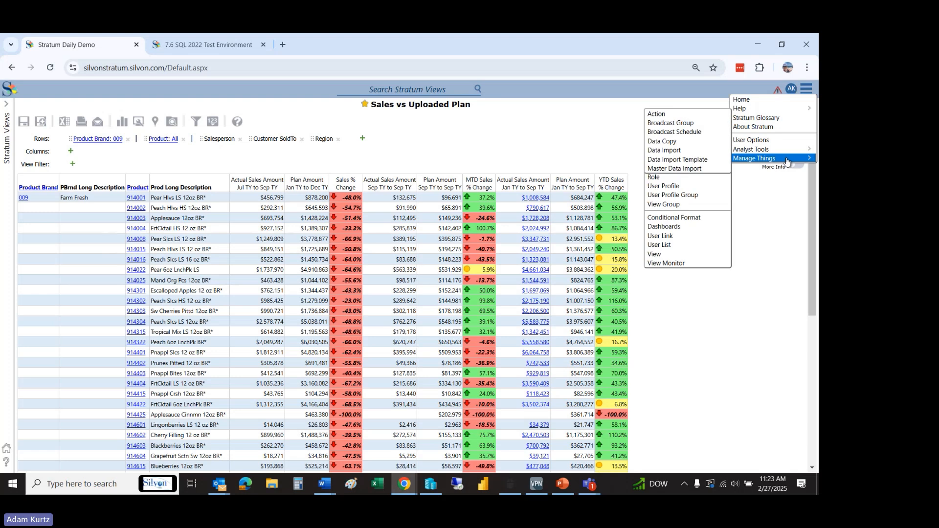
pyautogui.moveTo(768, 160)
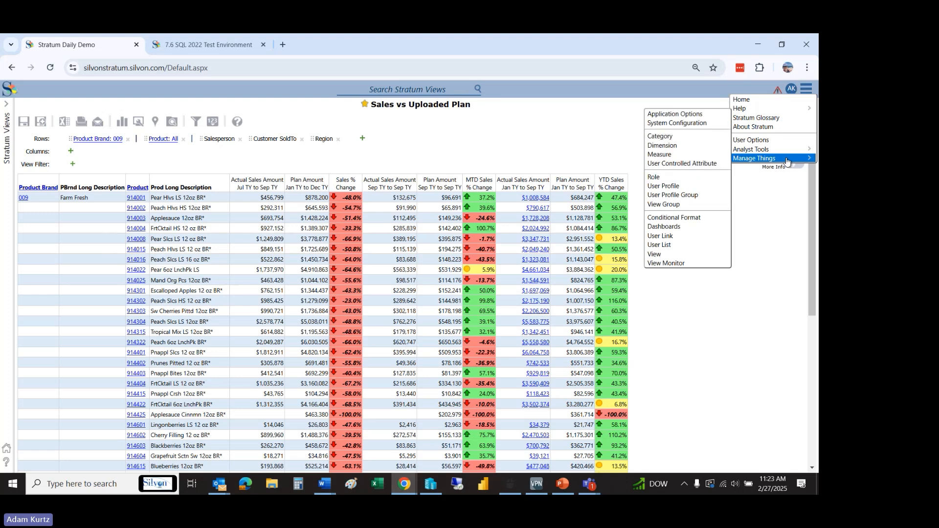
pyautogui.click(673, 139)
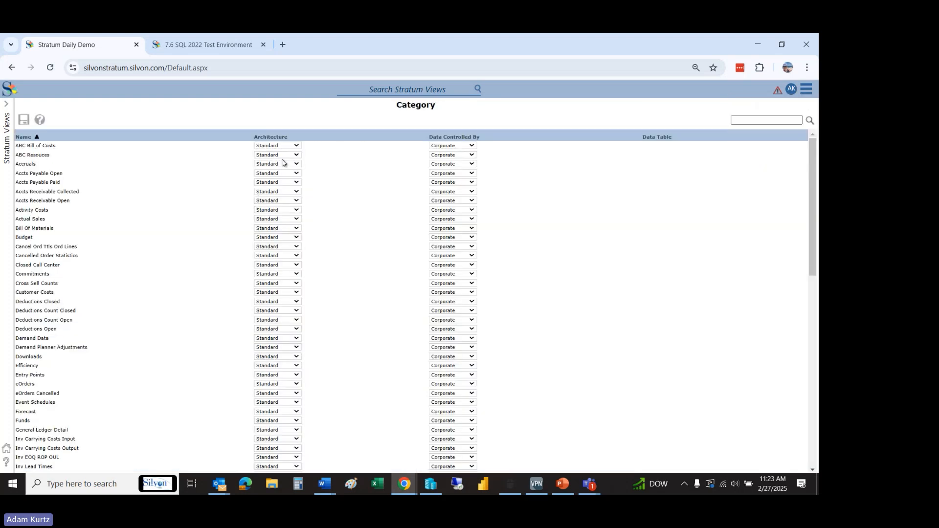
pyautogui.click(298, 146)
pyautogui.click(301, 145)
pyautogui.click(469, 146)
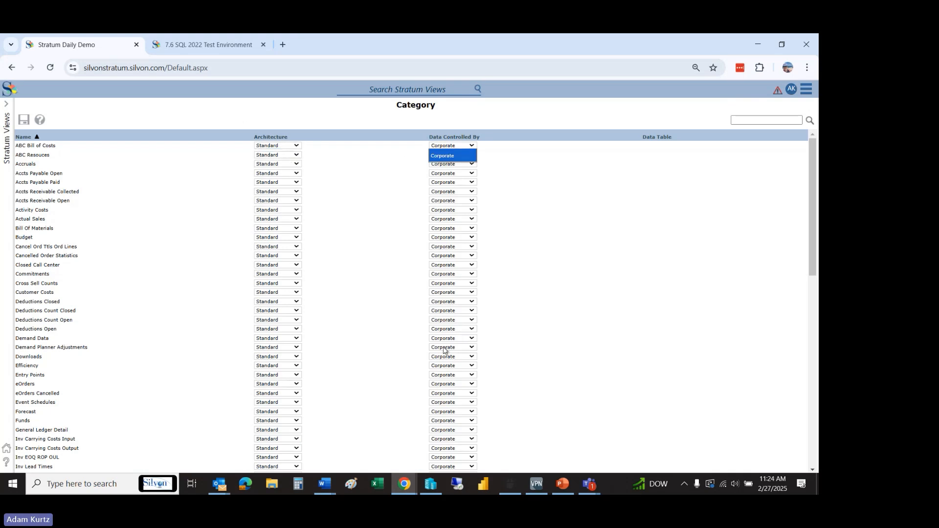
pyautogui.click(416, 348)
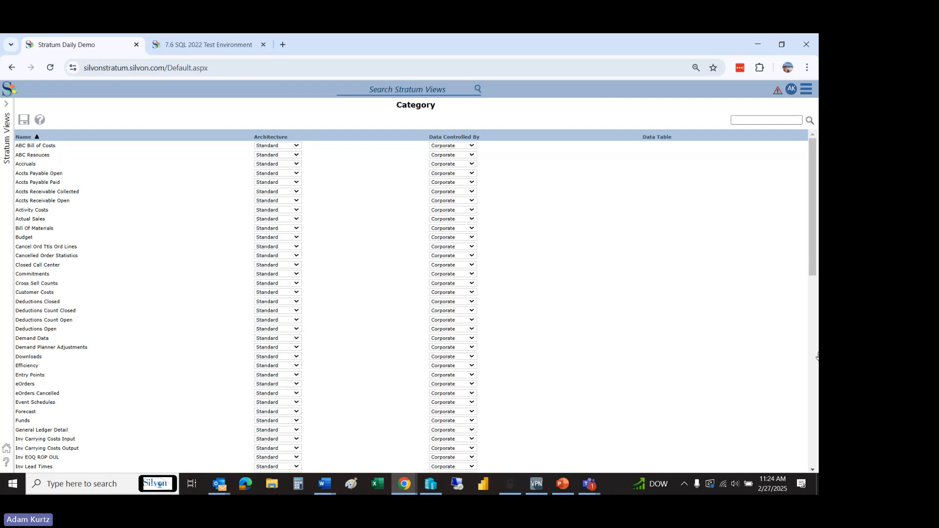
# Set Data Controlled By for the Opportunities category to Data Steward, save it and return to the home page.
pyautogui.scroll(-8, 812, 271)
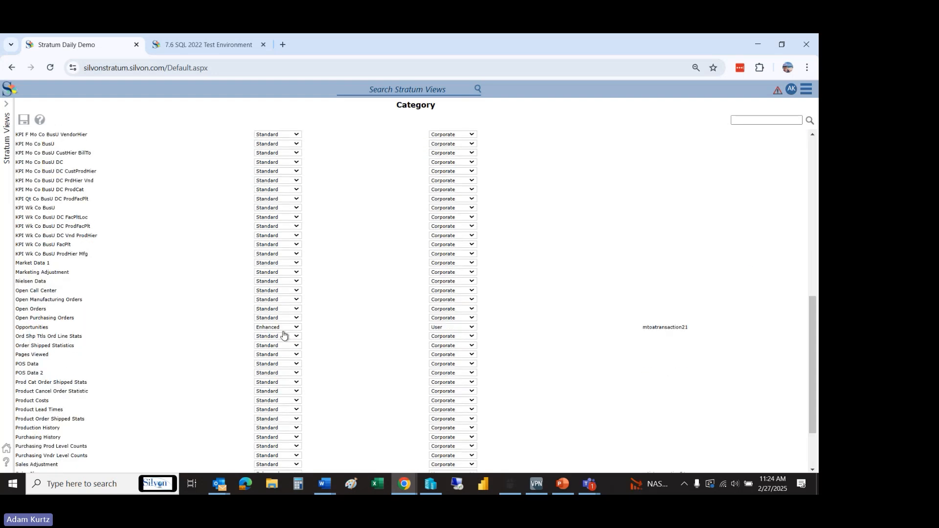
pyautogui.click(456, 328)
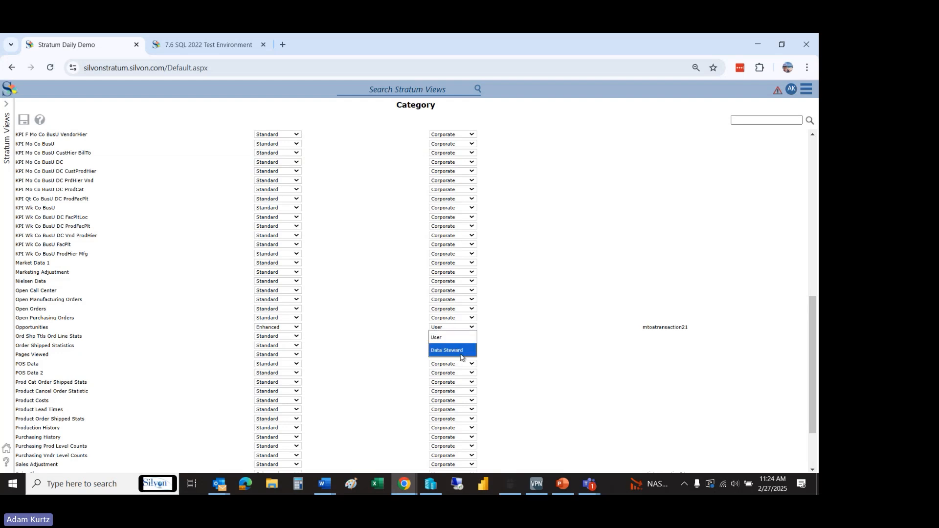
pyautogui.click(459, 351)
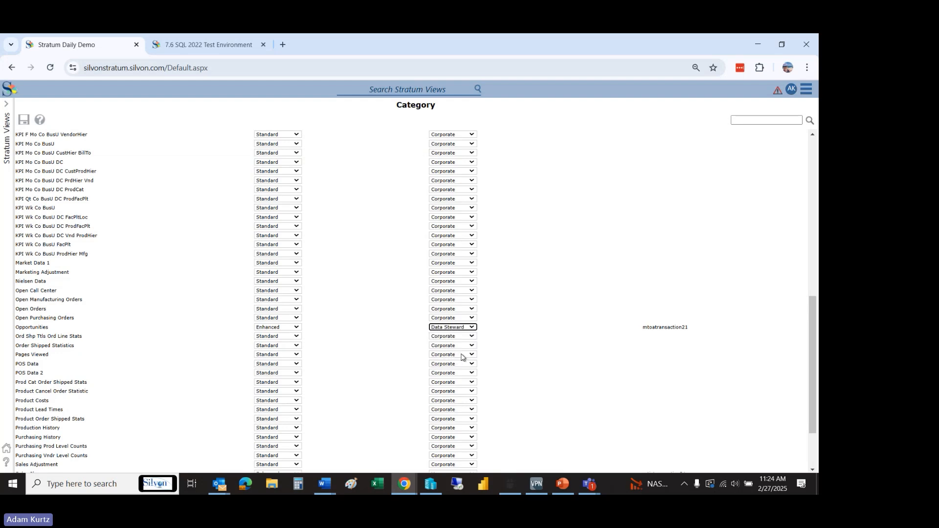
pyautogui.click(25, 121)
pyautogui.click(806, 89)
pyautogui.click(804, 100)
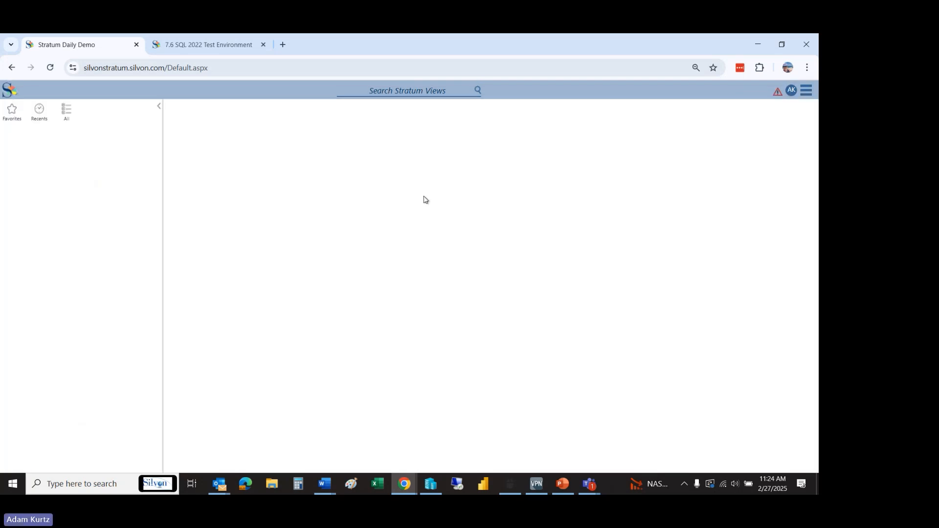